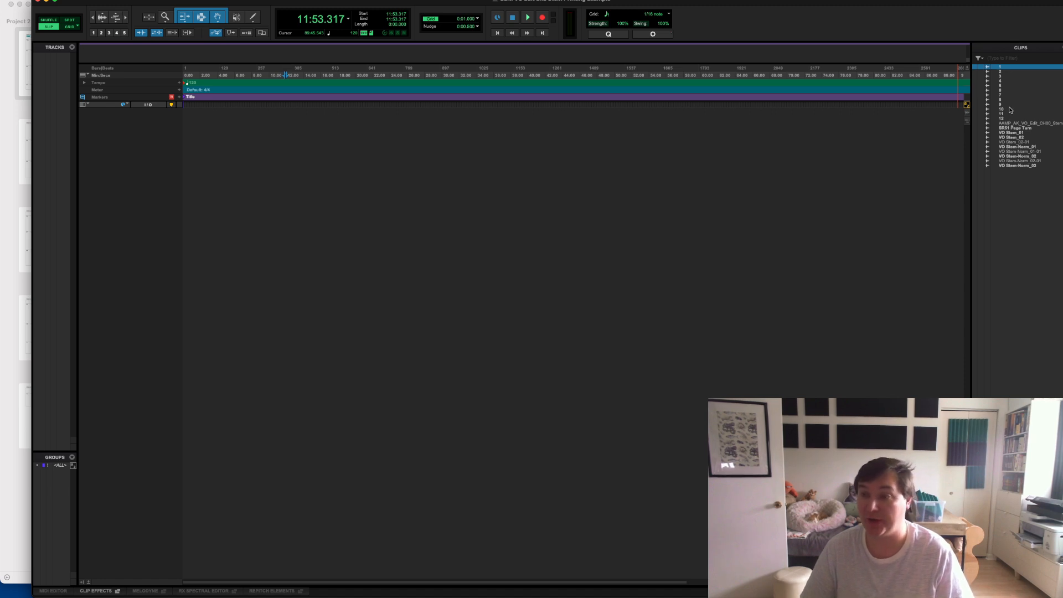
pyautogui.click(1002, 72)
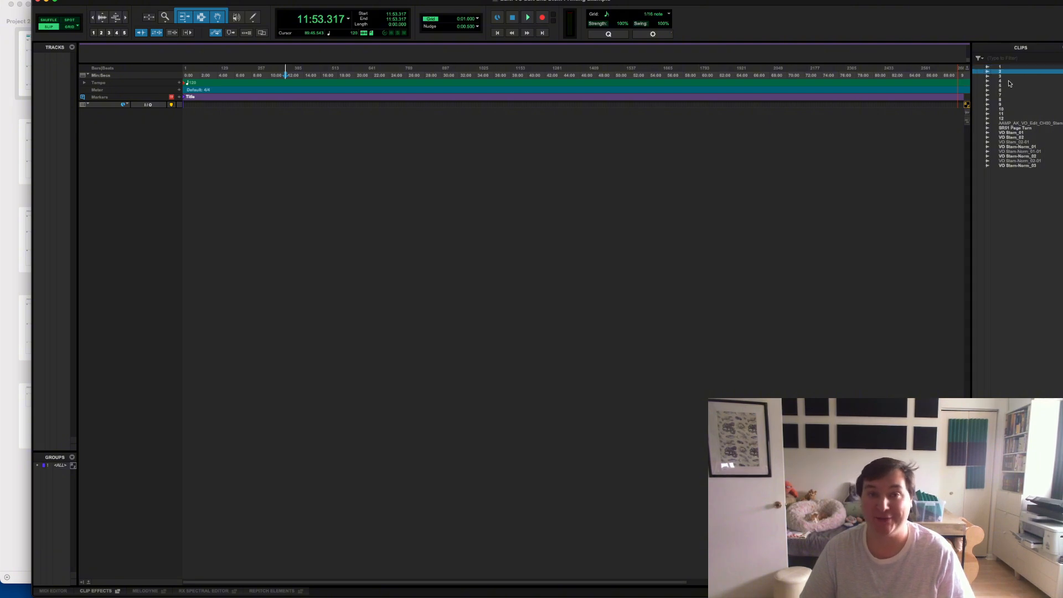
pyautogui.click(1010, 119)
pyautogui.click(1009, 67)
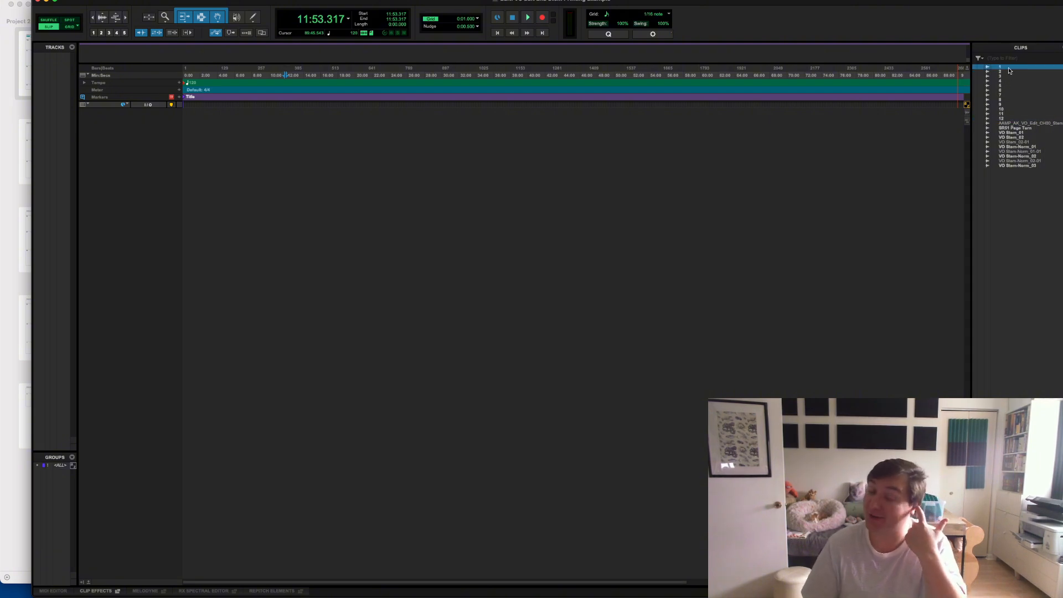
pyautogui.click(1006, 72)
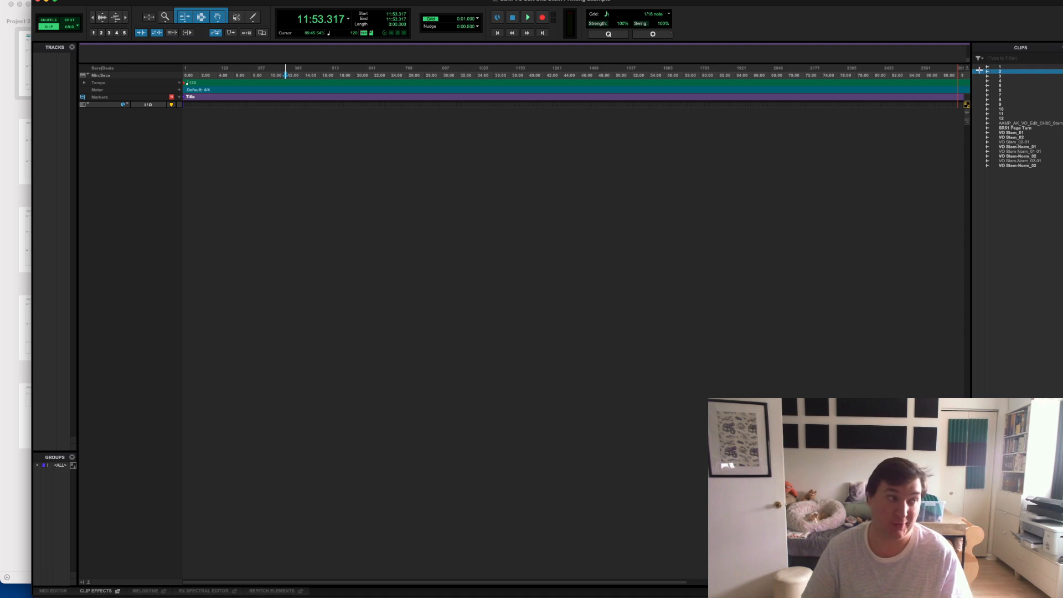
# Switch to the Chicken Little script PDF, look over the chapter passages, and return to Pro Tools.
pyautogui.click(21, 115)
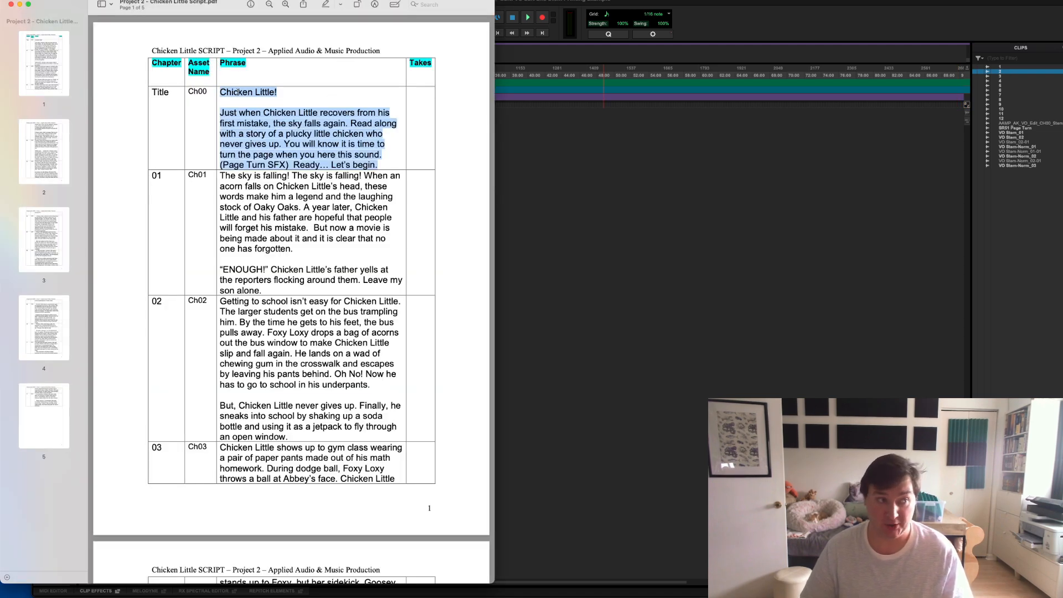
pyautogui.scroll(-2, 210, 89)
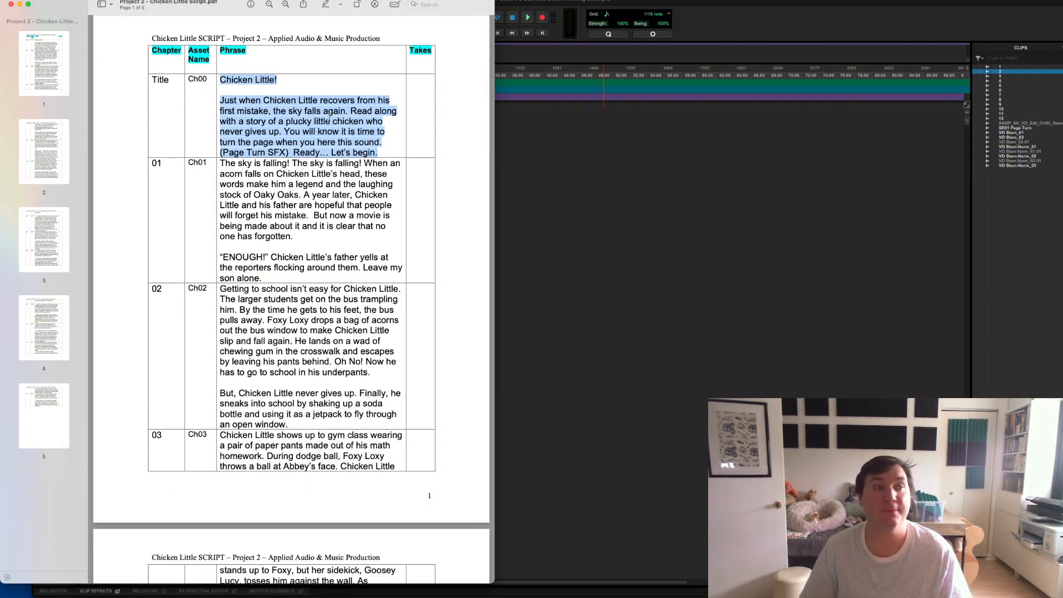
pyautogui.click(203, 89)
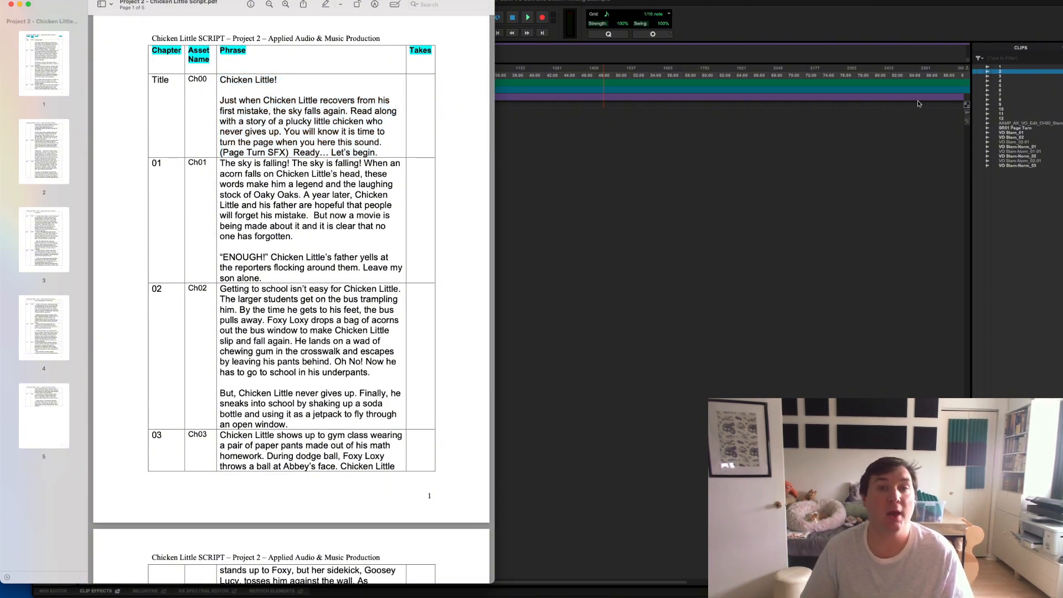
pyautogui.click(530, 4)
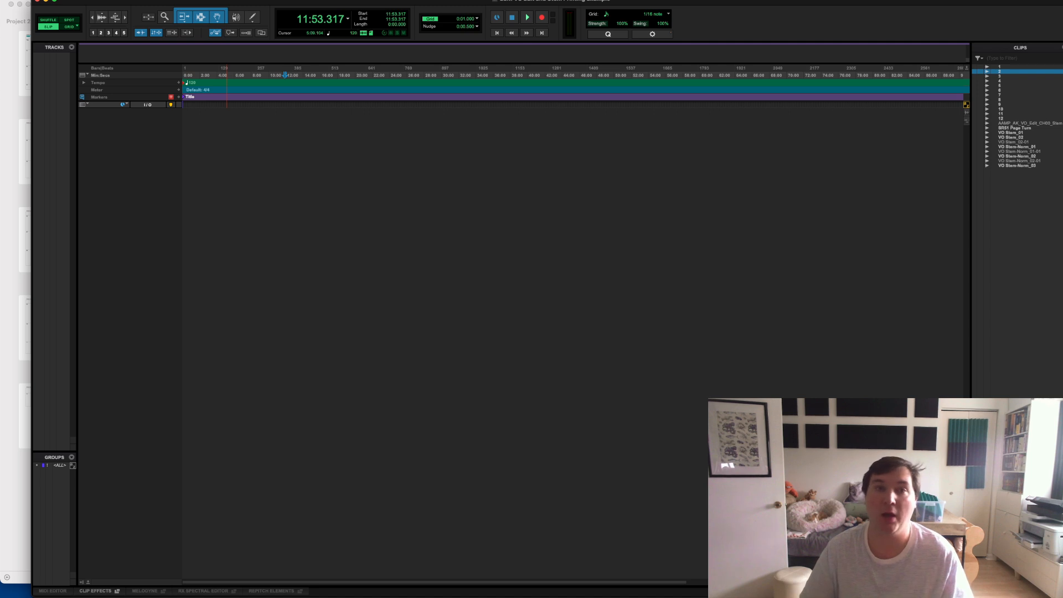
# Place clip 1 from the clip list on a new track at the start of the timeline.
pyautogui.click(1015, 66)
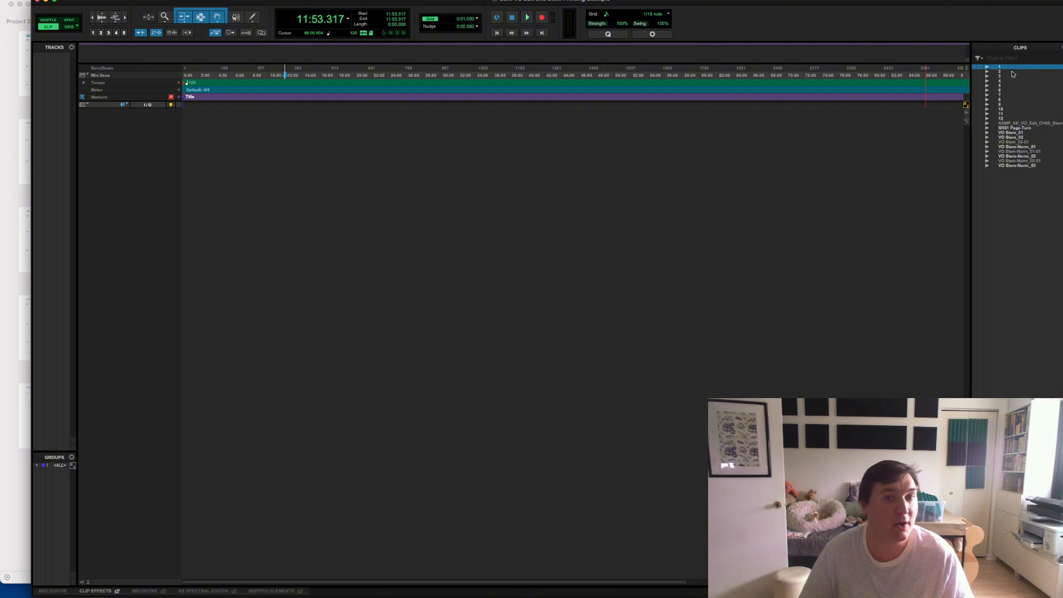
pyautogui.click(1001, 118)
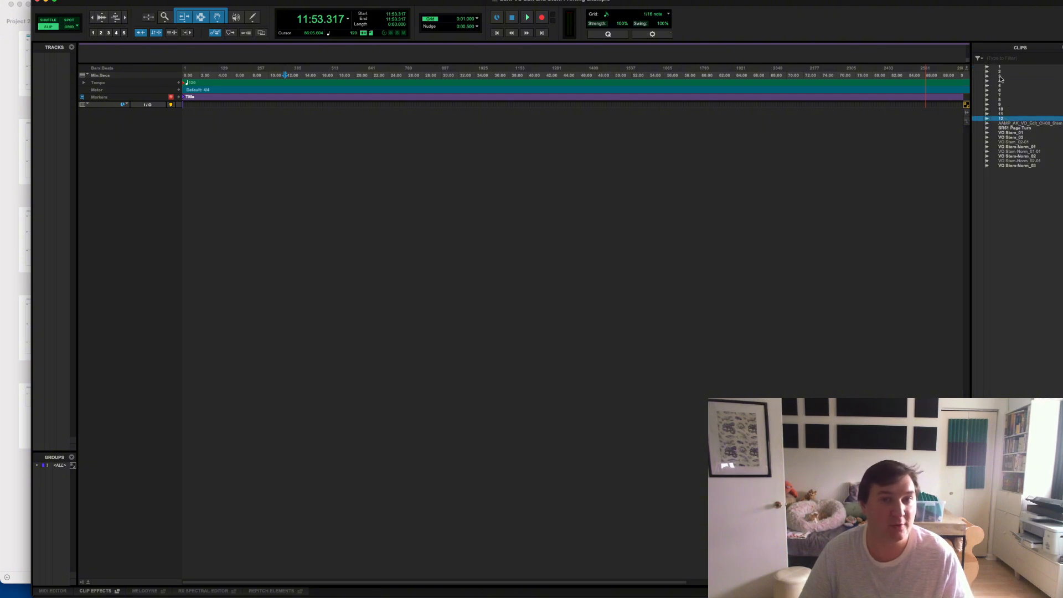
pyautogui.click(1002, 67)
pyautogui.moveTo(989, 68); pyautogui.dragTo(197, 132)
pyautogui.press('t')
# Add clips 2 through 12 end to end behind clip 1 in Shuffle mode, and switch back to Slip mode.
pyautogui.click(50, 21)
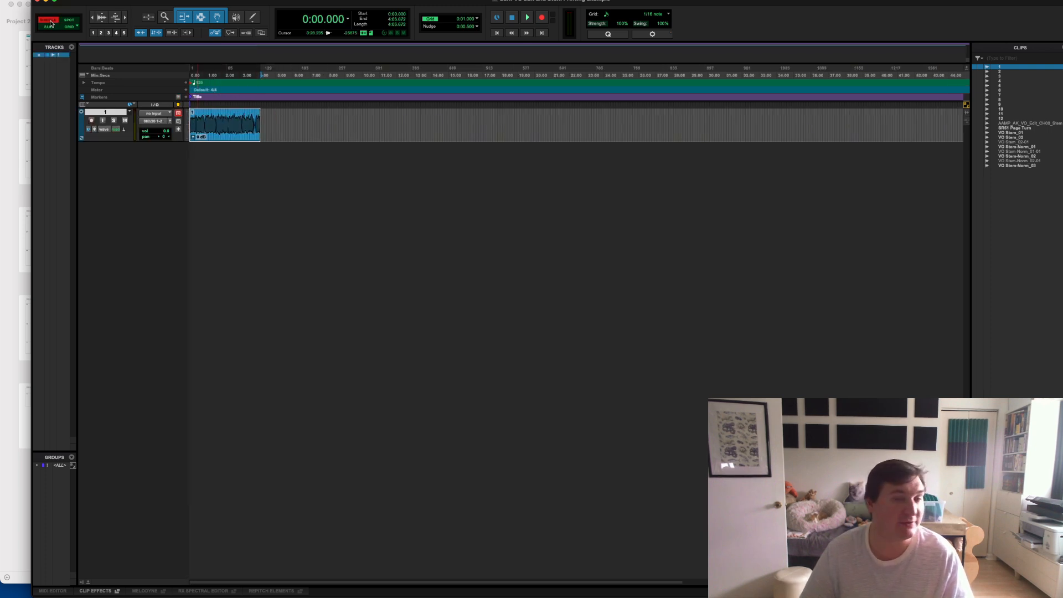
pyautogui.doubleClick(1000, 72)
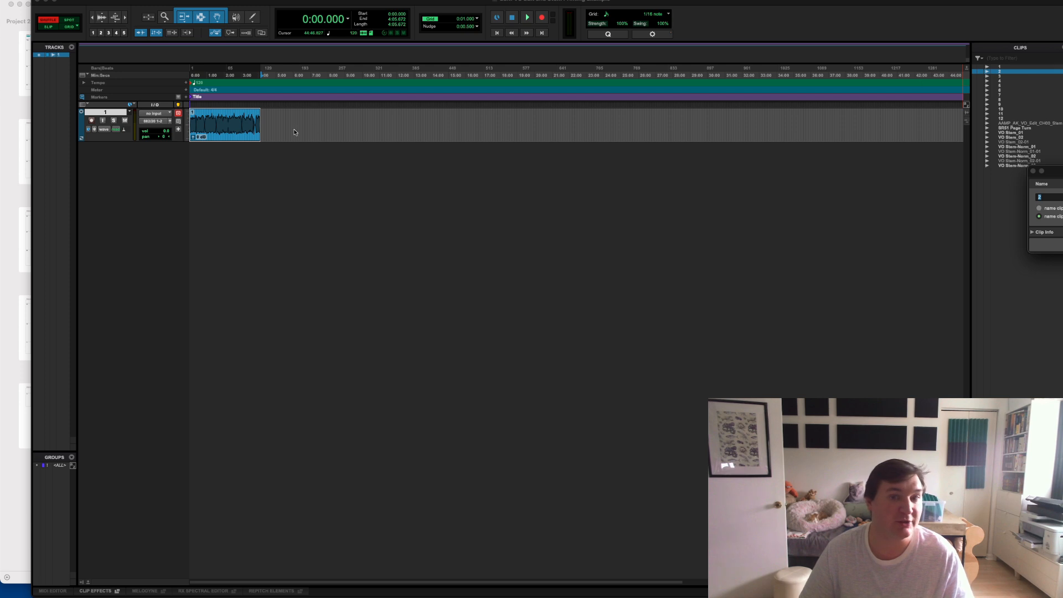
pyautogui.press('Return')
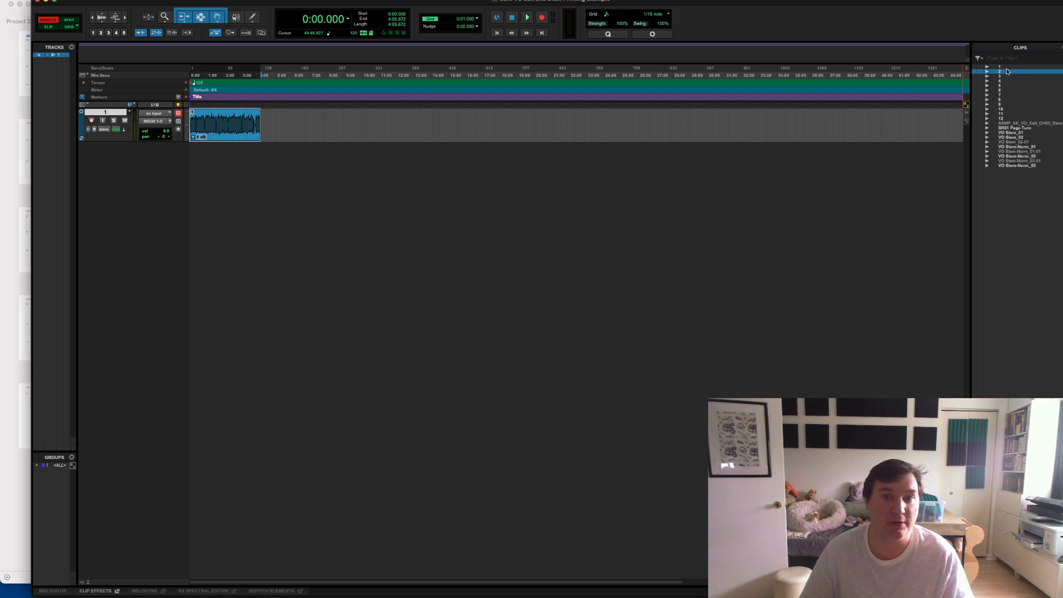
pyautogui.moveTo(877, 85); pyautogui.dragTo(412, 118)
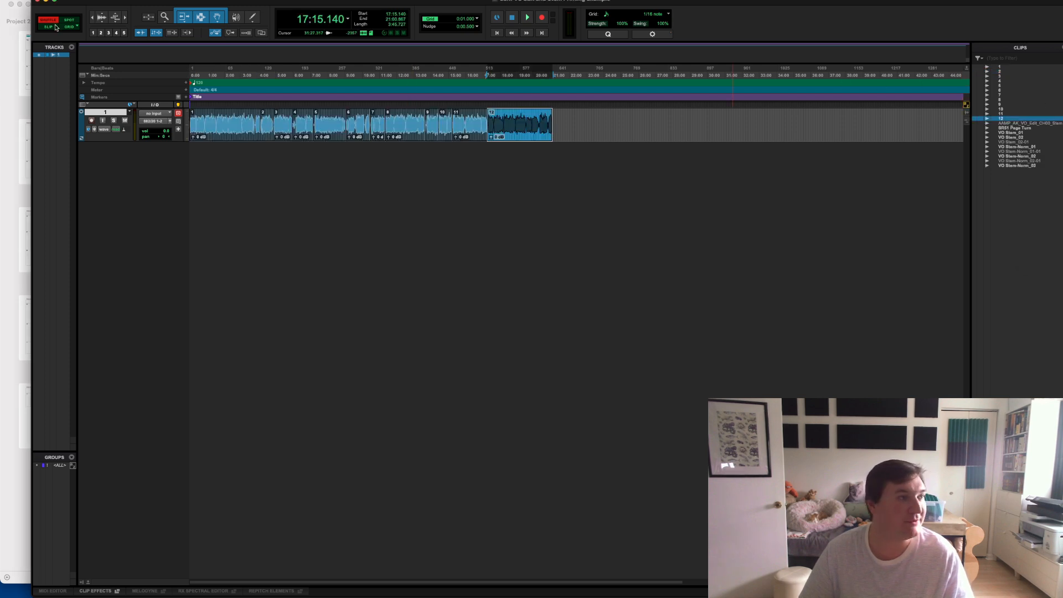
pyautogui.click(49, 27)
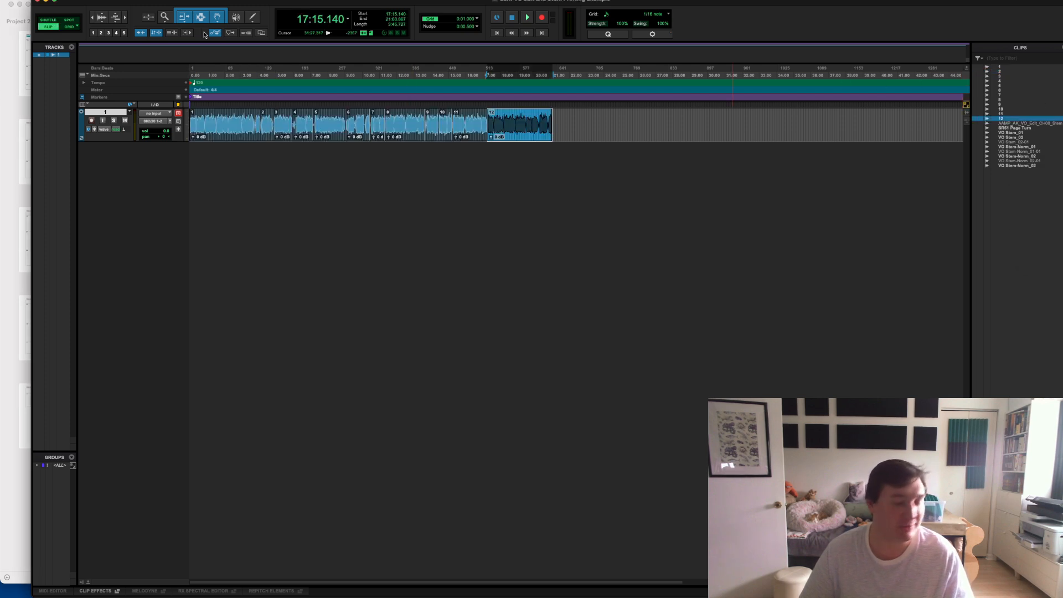
# Highlight the Title passage (Ch00) in the script PDF as the text for the first edit, and return to Pro Tools.
pyautogui.press('t')
pyautogui.press('t')
pyautogui.press('t')
pyautogui.press('Return')
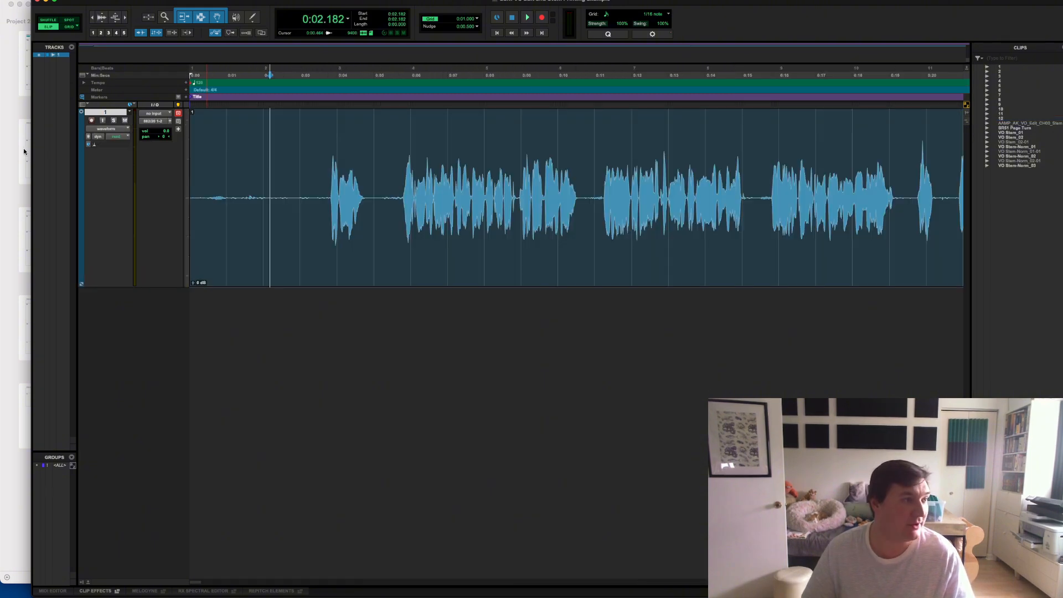
pyautogui.click(22, 151)
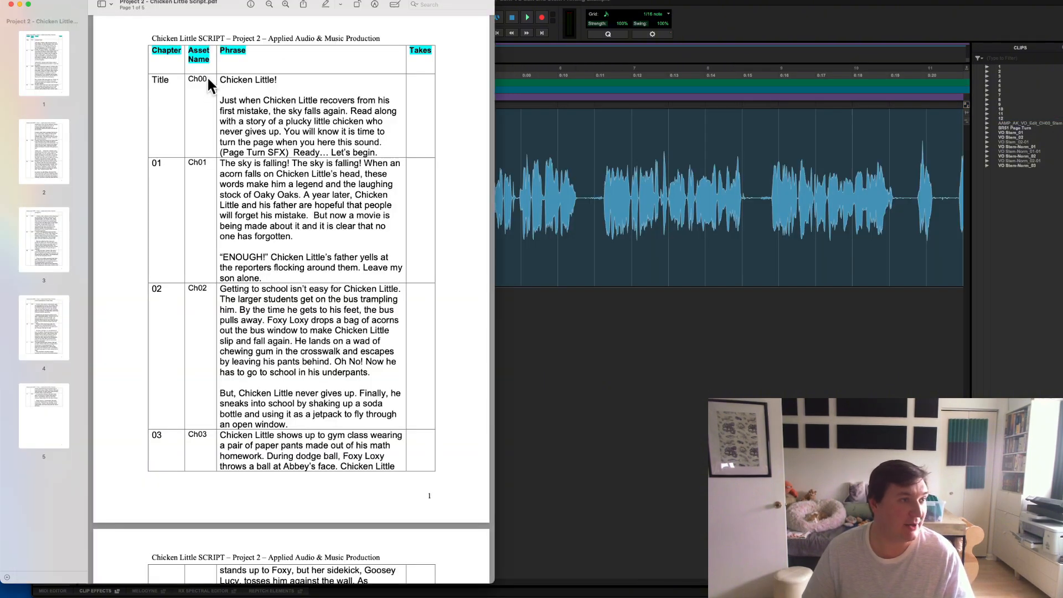
pyautogui.moveTo(222, 74); pyautogui.dragTo(380, 153)
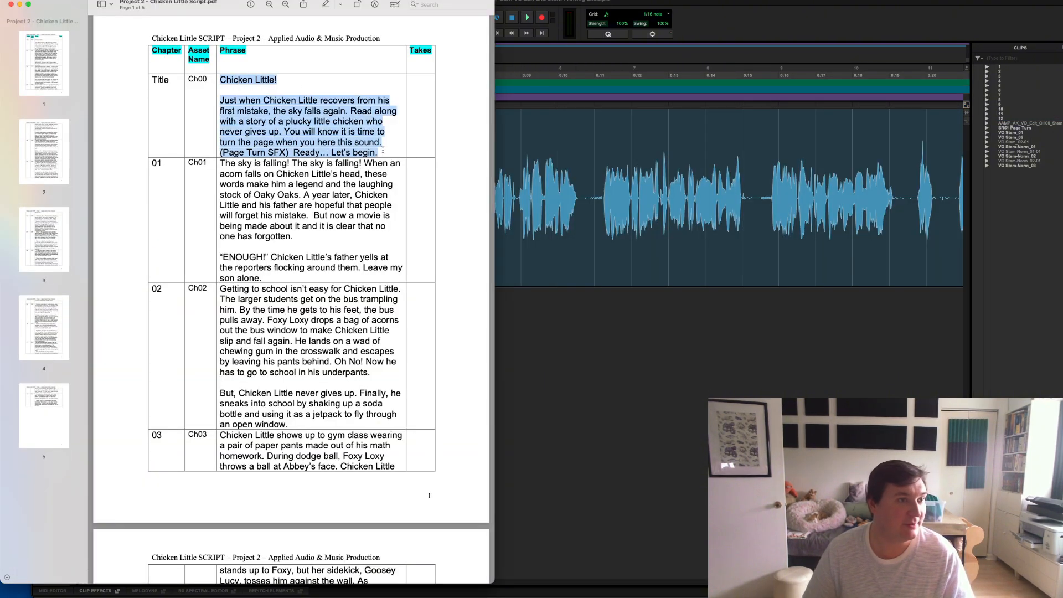
pyautogui.click(565, 132)
# Play clip 1 from just before its first spoken phrase to compare the reading with the script.
pyautogui.click(326, 183)
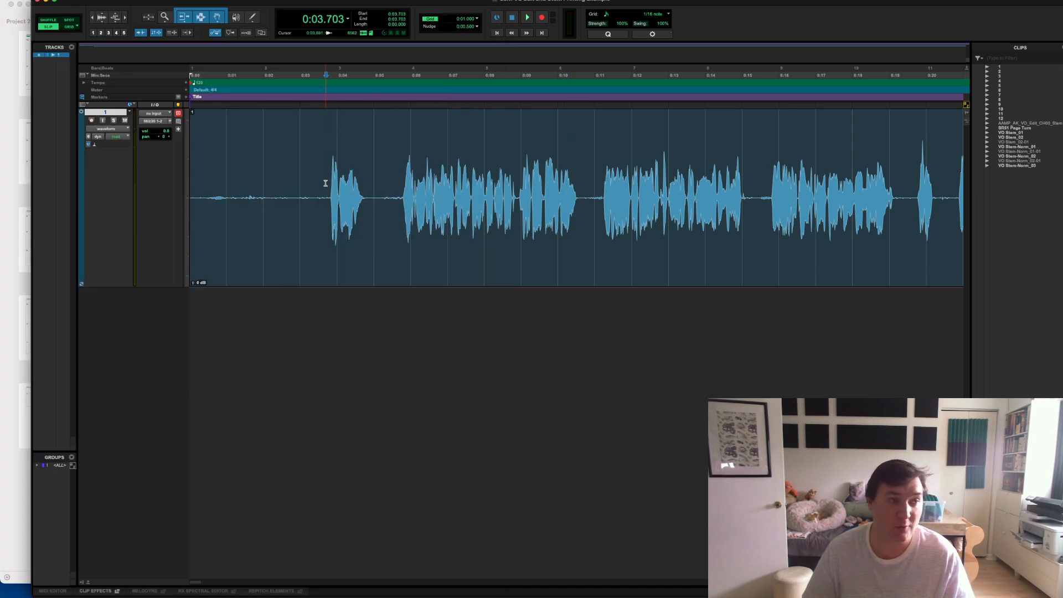
pyautogui.press('space')
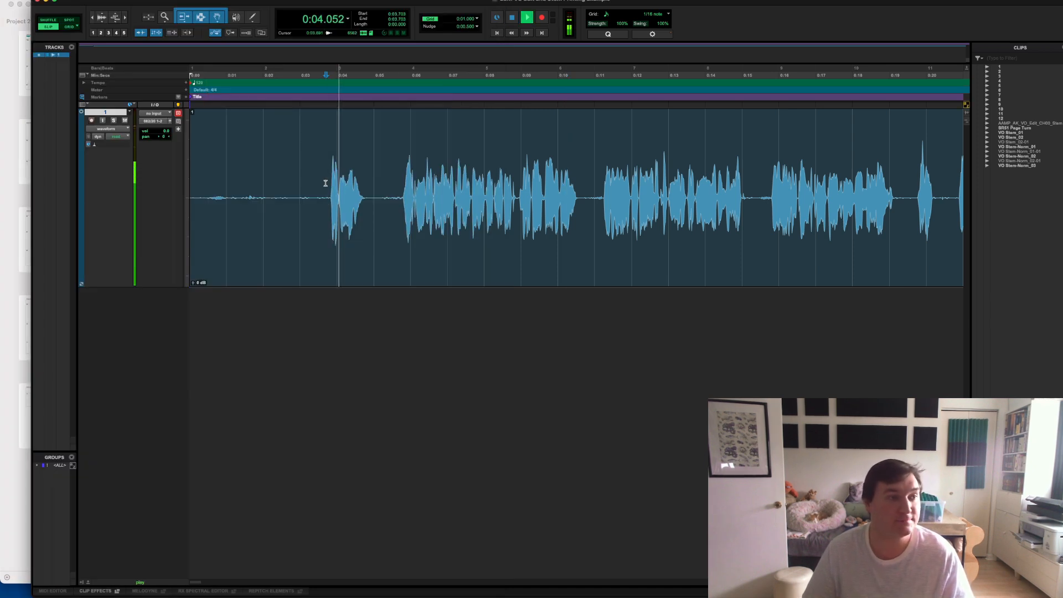
pyautogui.press('space')
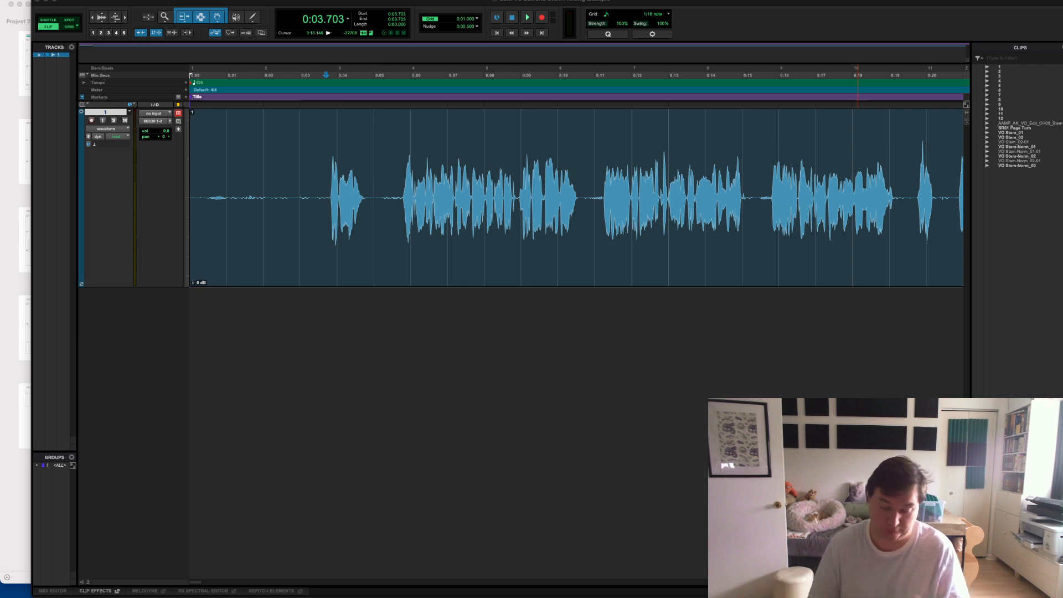
# Delete about 3.8 seconds of silence before the first spoken phrase in clip 1.
pyautogui.click(317, 183)
pyautogui.click(329, 183)
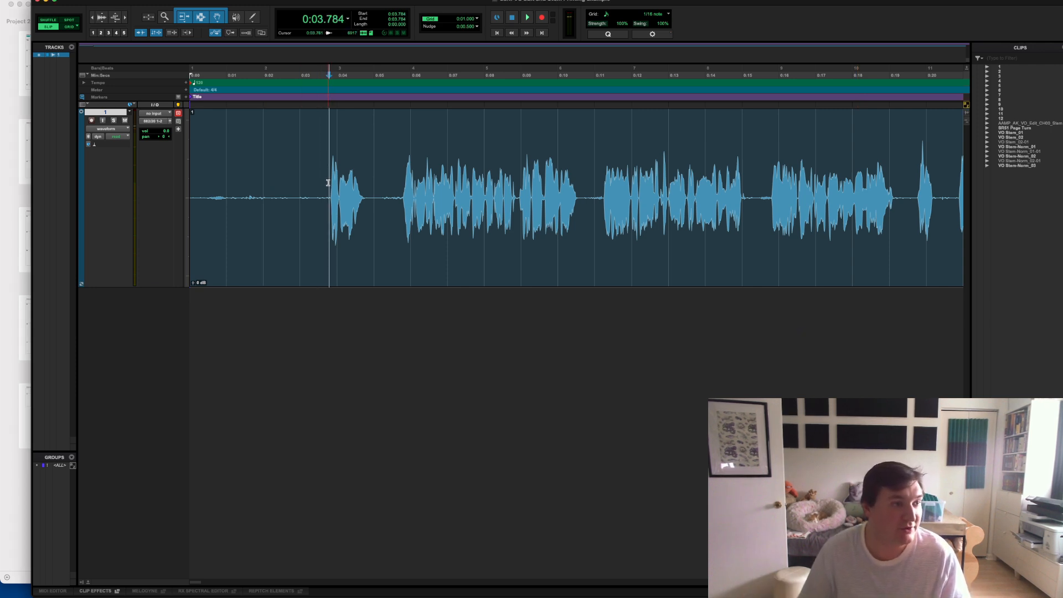
pyautogui.moveTo(329, 183); pyautogui.dragTo(0, 205)
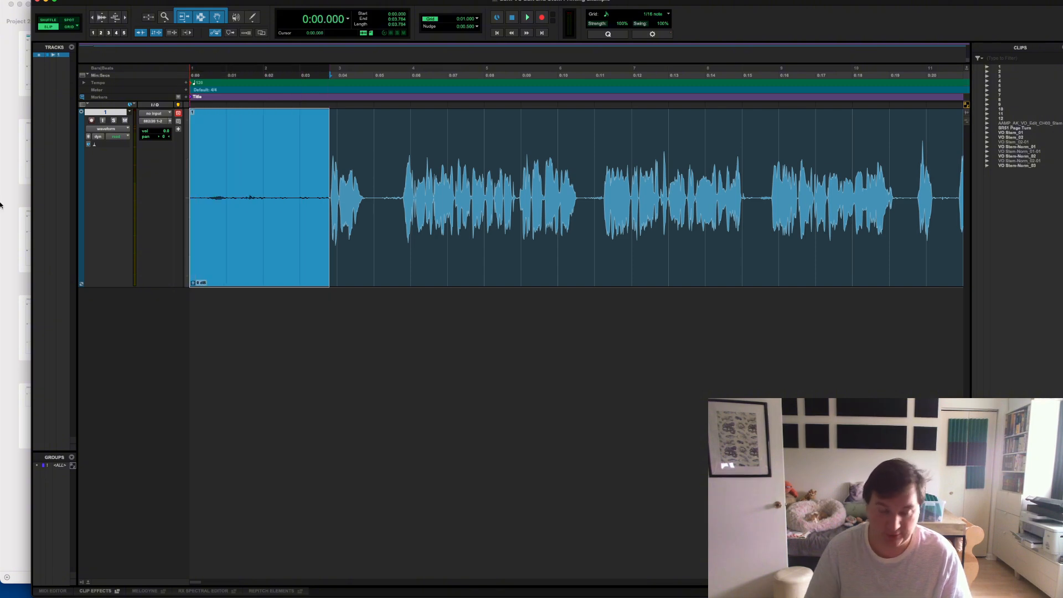
pyautogui.press('Delete')
# Trim the clip's start tightly to the first word, give it a short fade-in, and audition the opening.
pyautogui.press('t')
pyautogui.press('t')
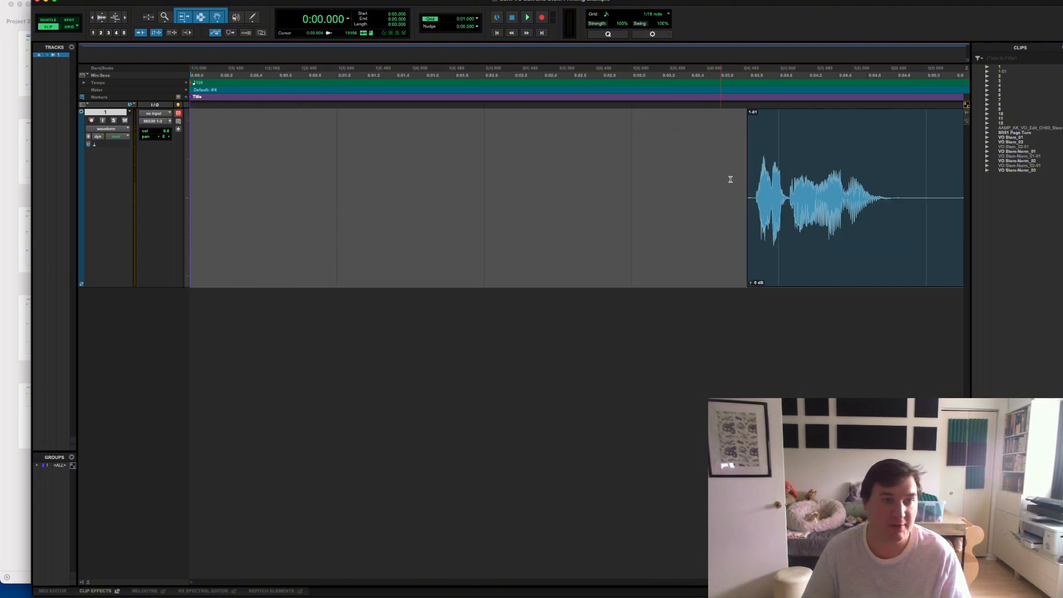
pyautogui.moveTo(757, 123); pyautogui.dragTo(764, 123)
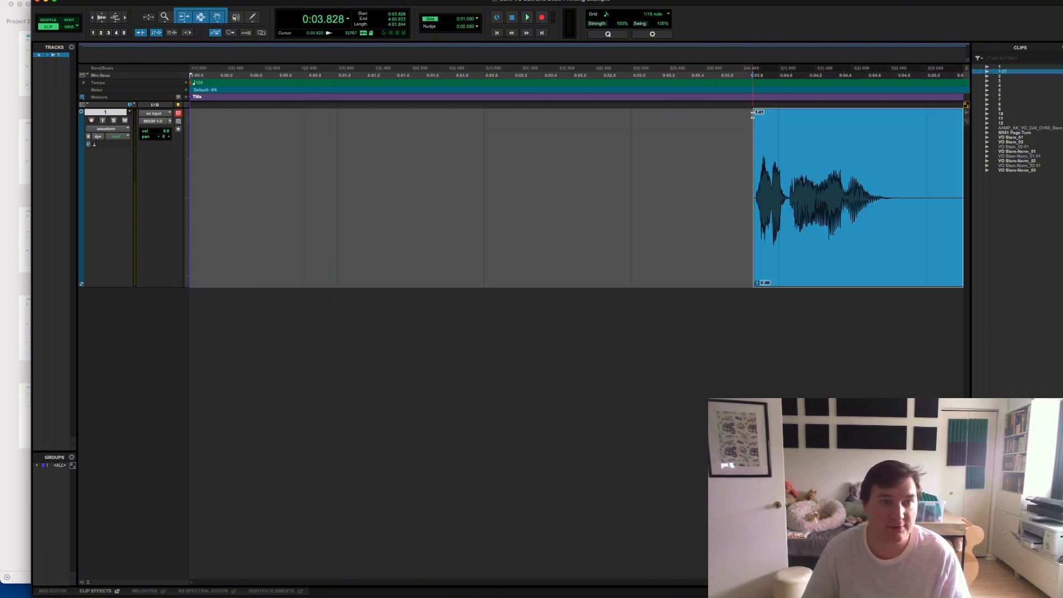
pyautogui.click(751, 115)
pyautogui.click(697, 157)
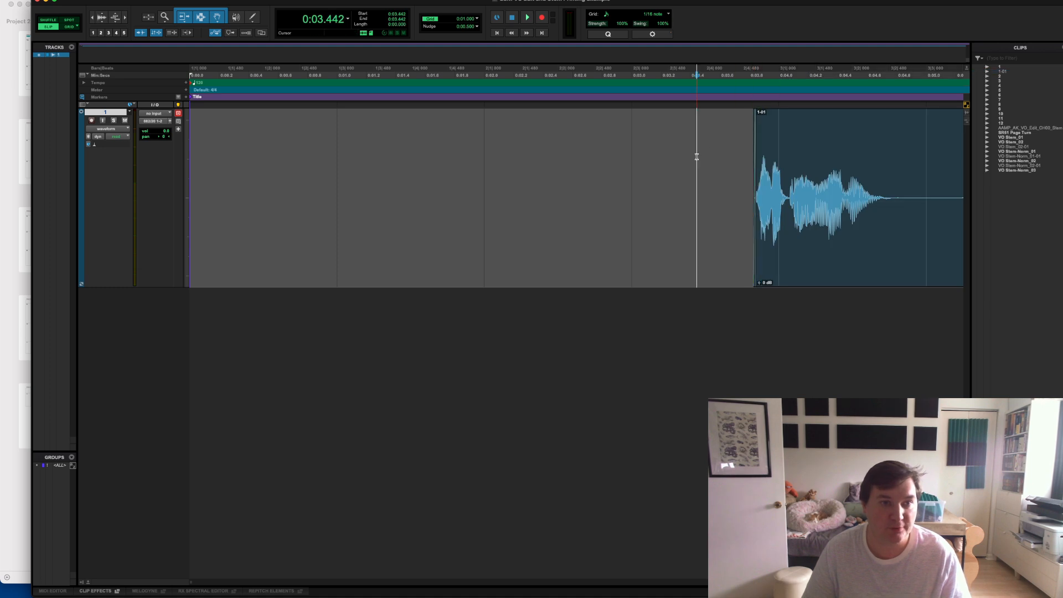
pyautogui.press('space')
pyautogui.press('space')
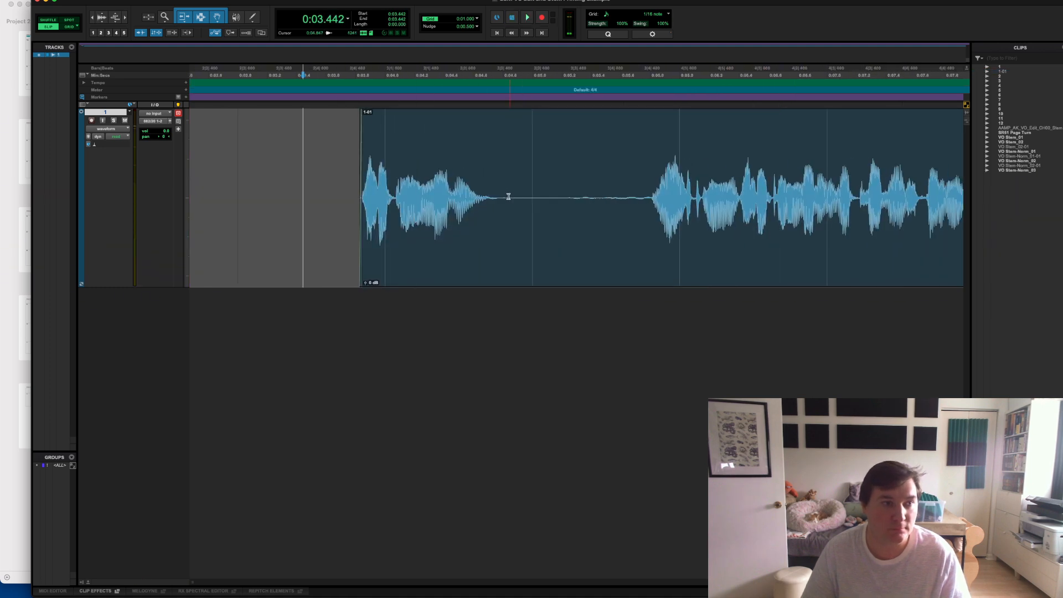
# Delete the silent gap of about 1 second after the opening phrase and fade out that phrase's end, auditioning the transition.
pyautogui.moveTo(502, 196); pyautogui.dragTo(650, 206)
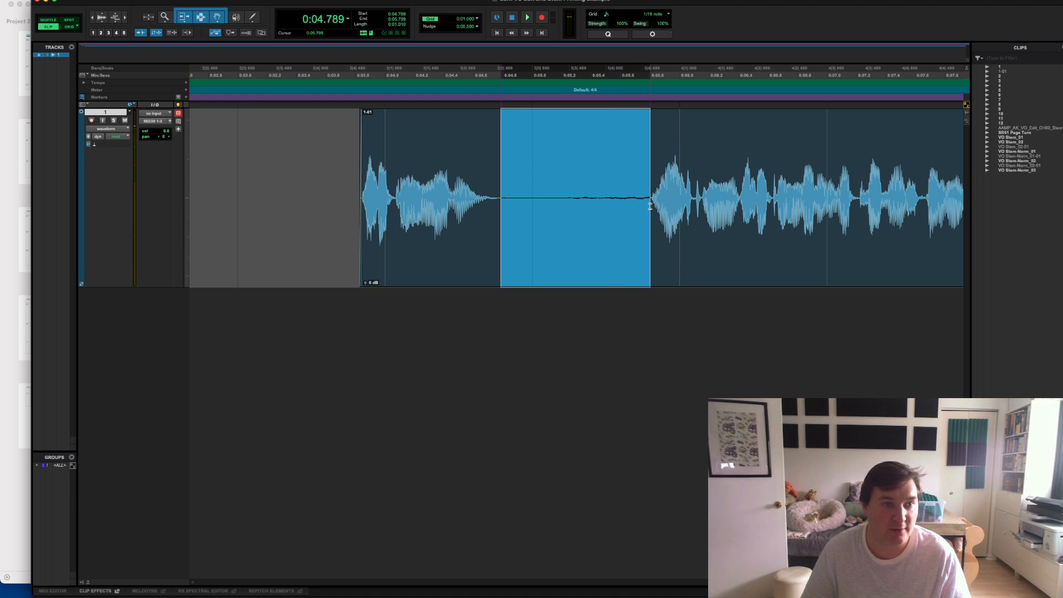
pyautogui.press('Delete')
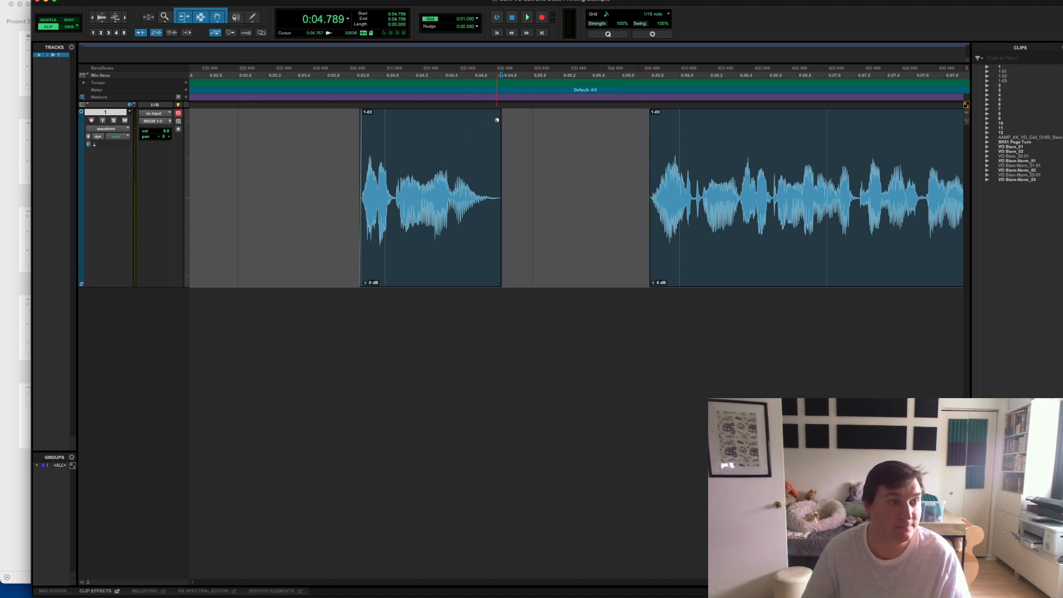
pyautogui.moveTo(497, 120); pyautogui.dragTo(490, 122)
pyautogui.click(341, 135)
pyautogui.press('space')
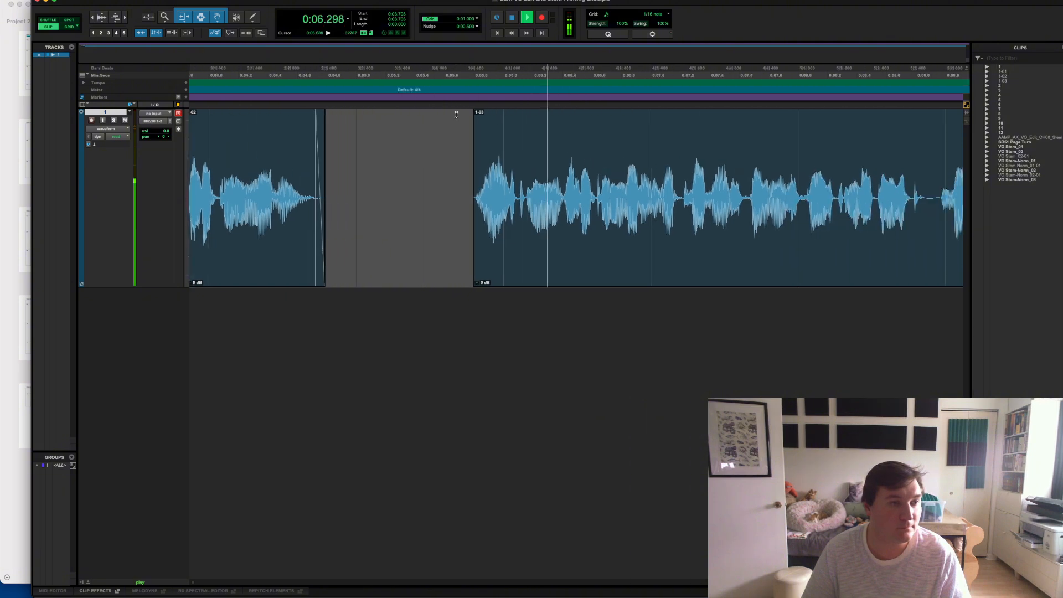
pyautogui.press('space')
# Add a short fade-in at the start of the second phrase's clip and audition it.
pyautogui.click(474, 119)
pyautogui.click(439, 122)
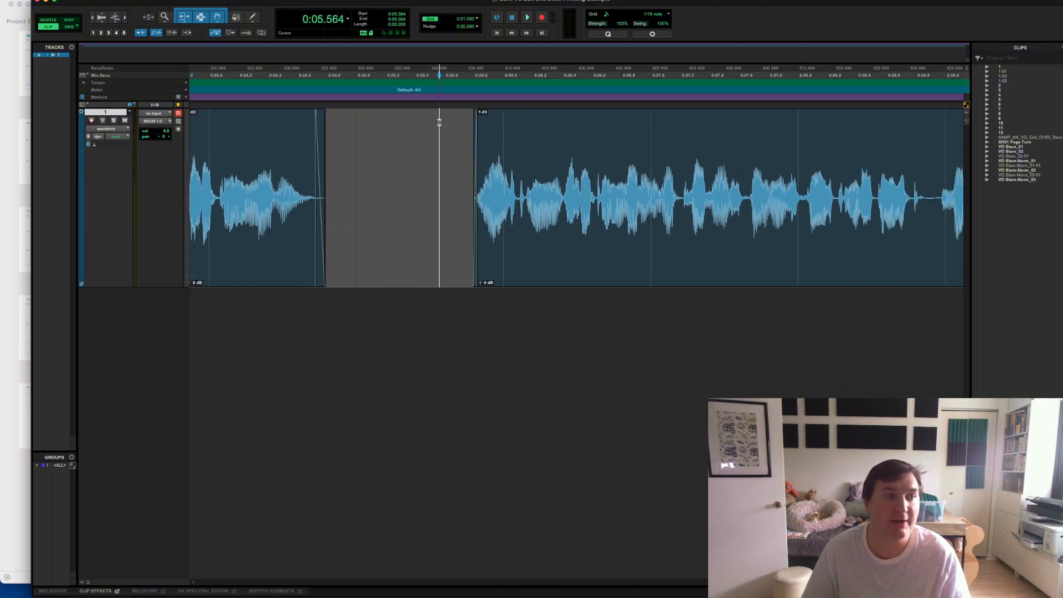
pyautogui.press('space')
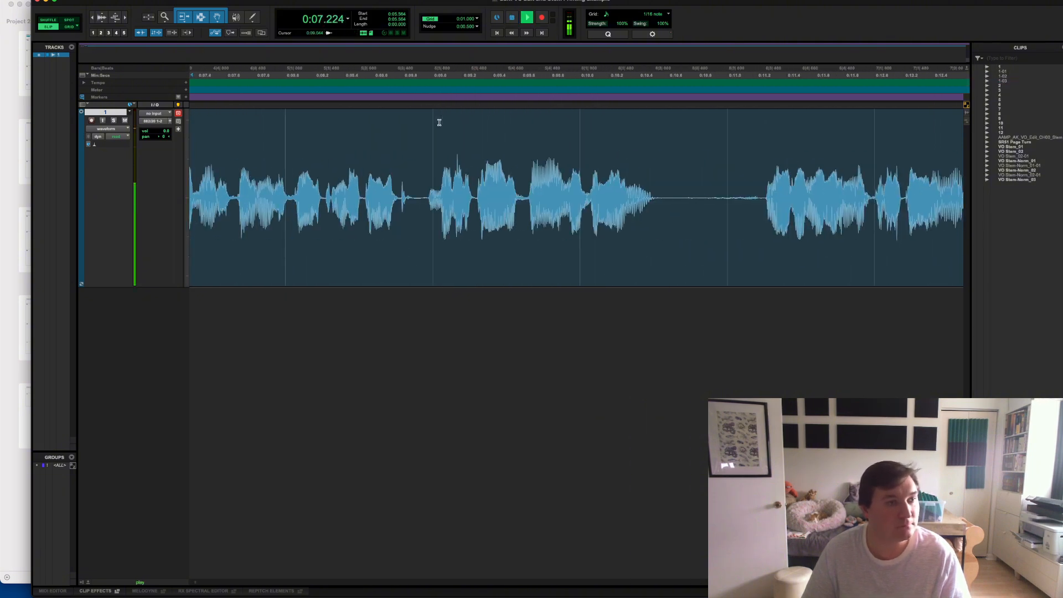
pyautogui.press('space')
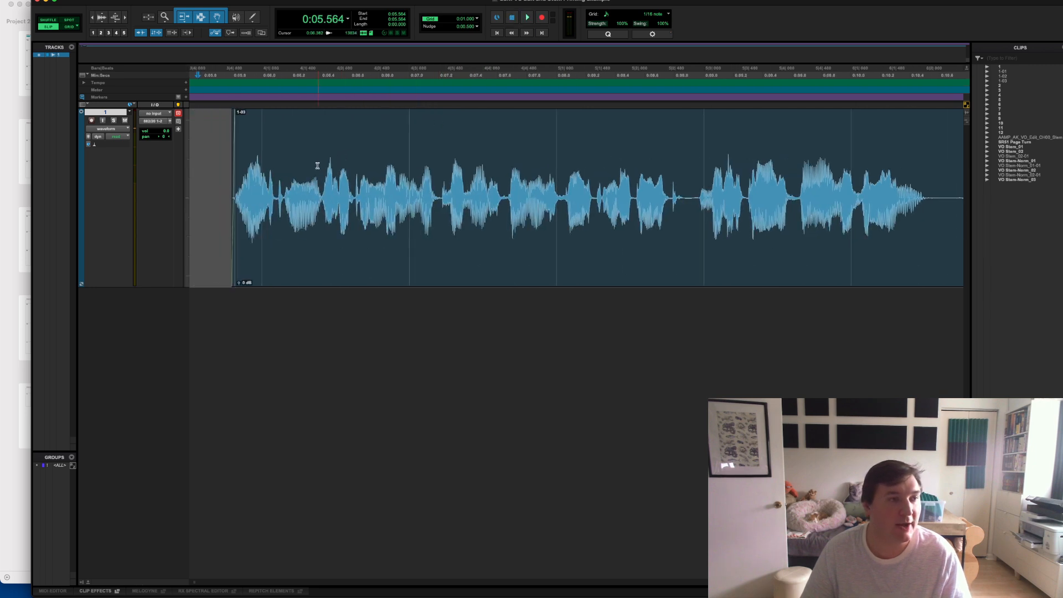
# Audition the opening words of the second phrase from several points and inspect the waveform around 0:06.6.
pyautogui.click(312, 166)
pyautogui.press('space')
pyautogui.press('space')
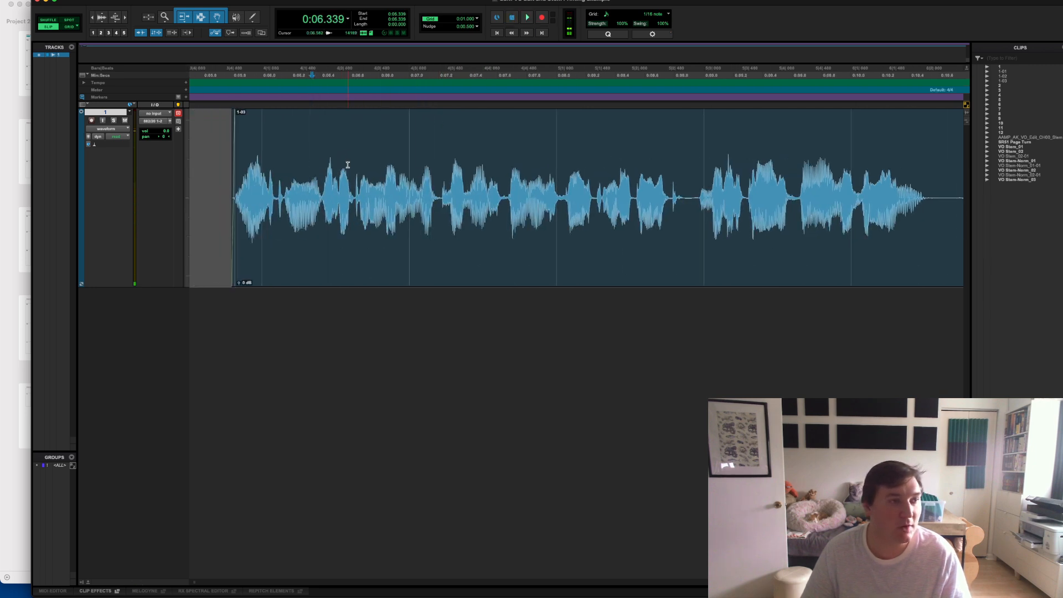
pyautogui.click(354, 165)
pyautogui.press('space')
pyautogui.press('space')
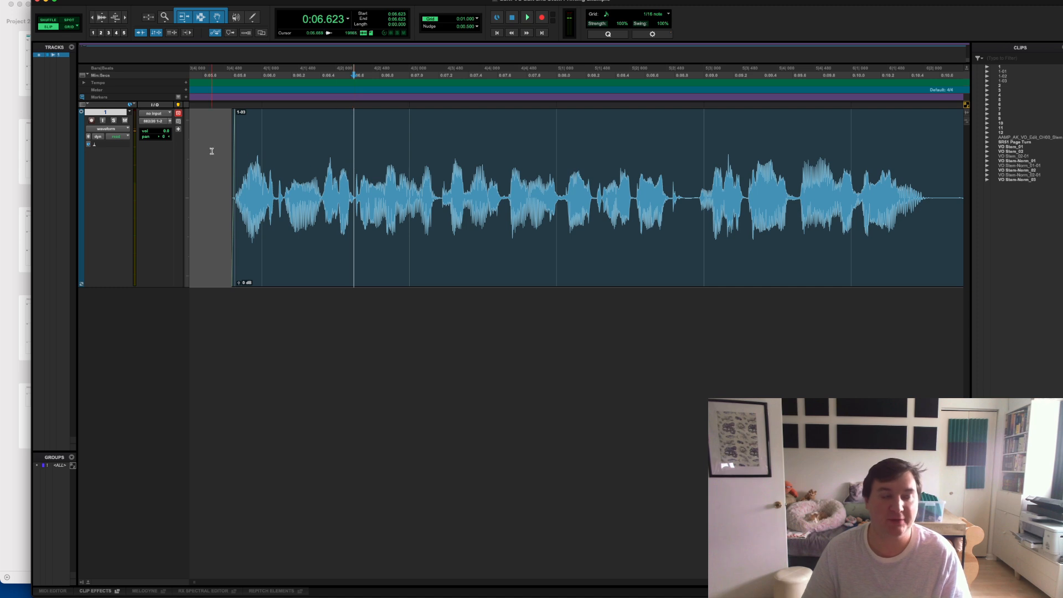
pyautogui.click(212, 151)
pyautogui.press('space')
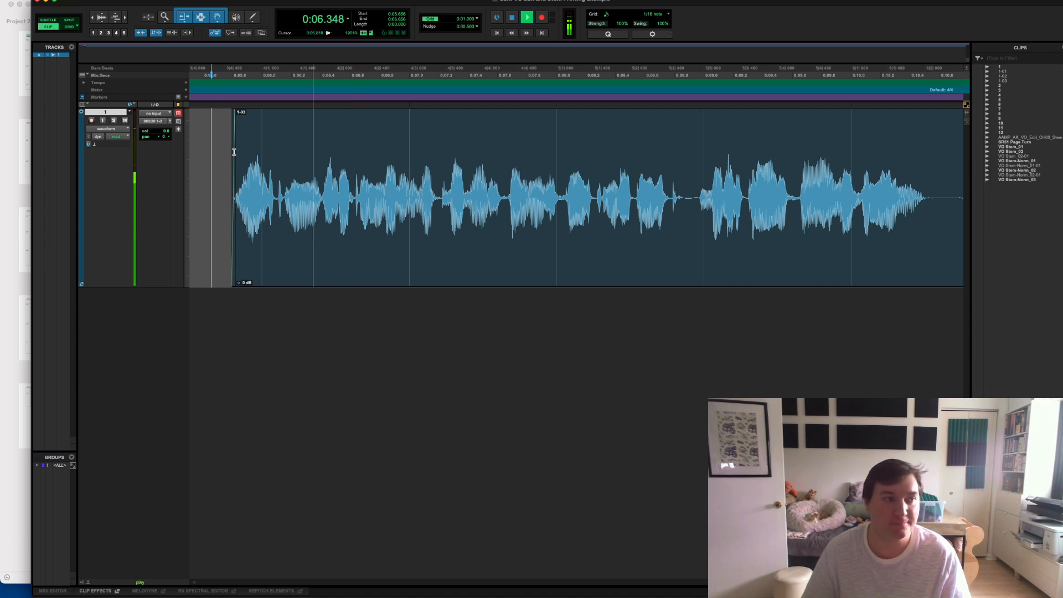
pyautogui.press('space')
pyautogui.click(354, 176)
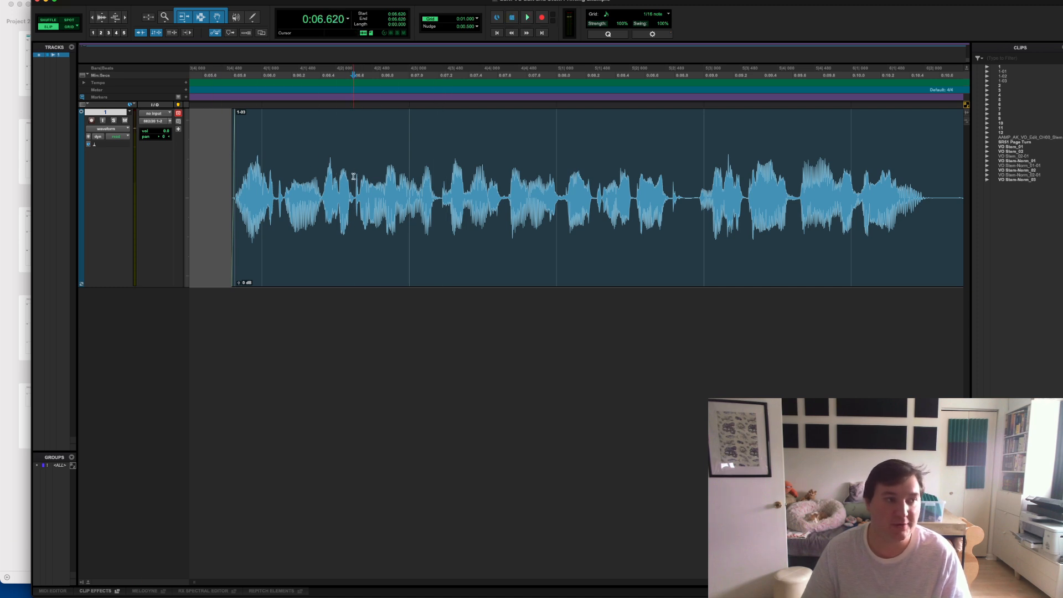
pyautogui.press('super+bracketright')
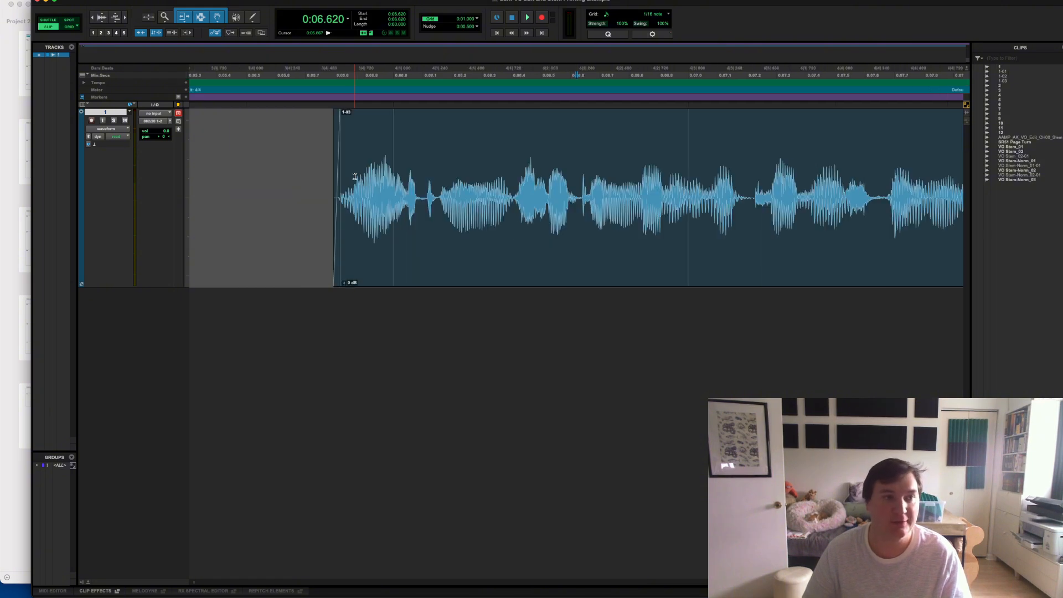
pyautogui.press('super+bracketleft')
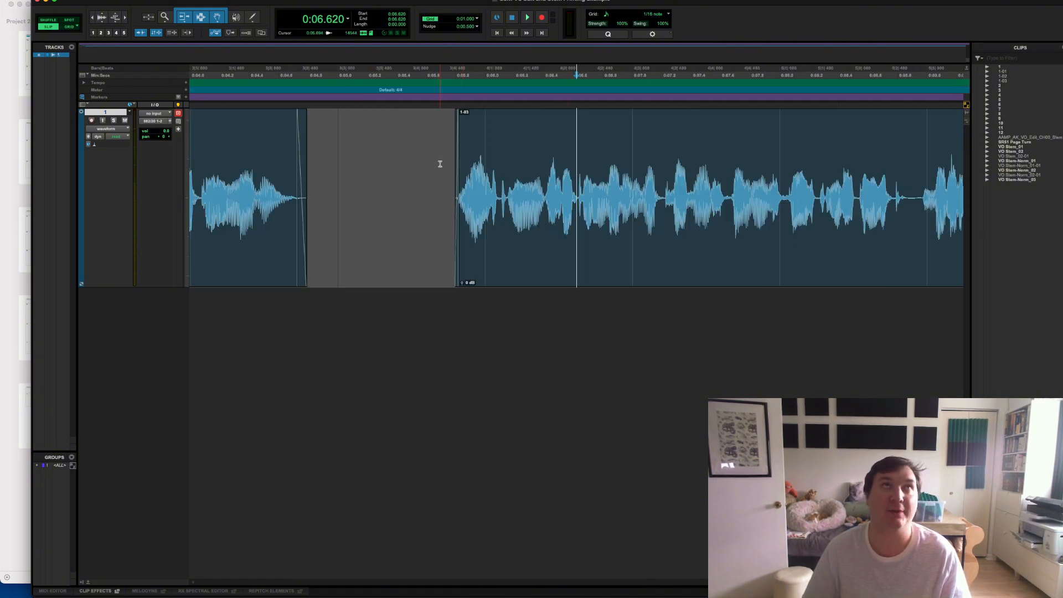
# Play the second phrase from just before its first word to check it against the script.
pyautogui.click(447, 162)
pyautogui.press('space')
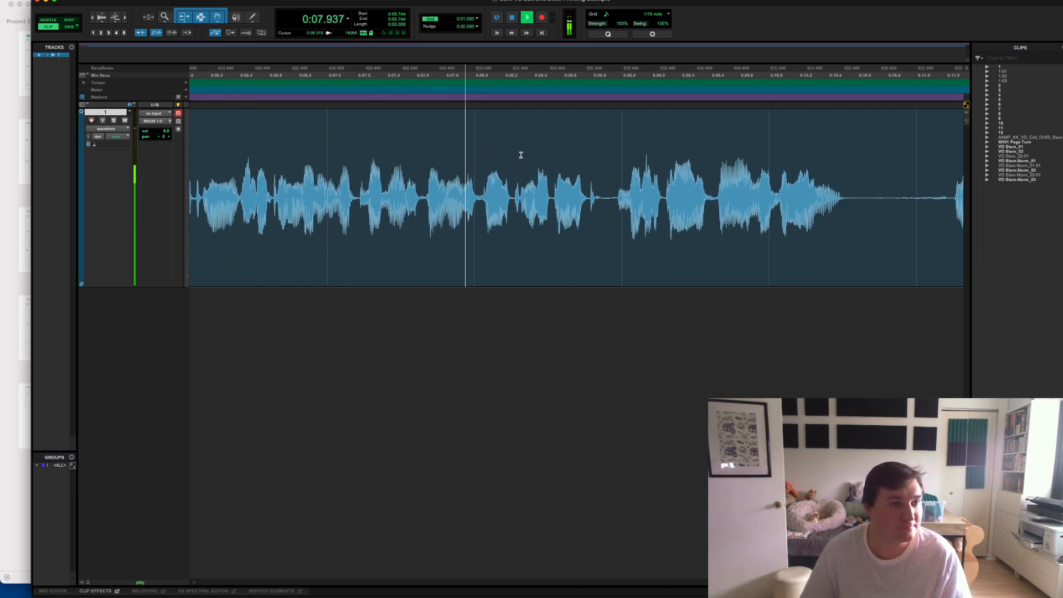
pyautogui.press('space')
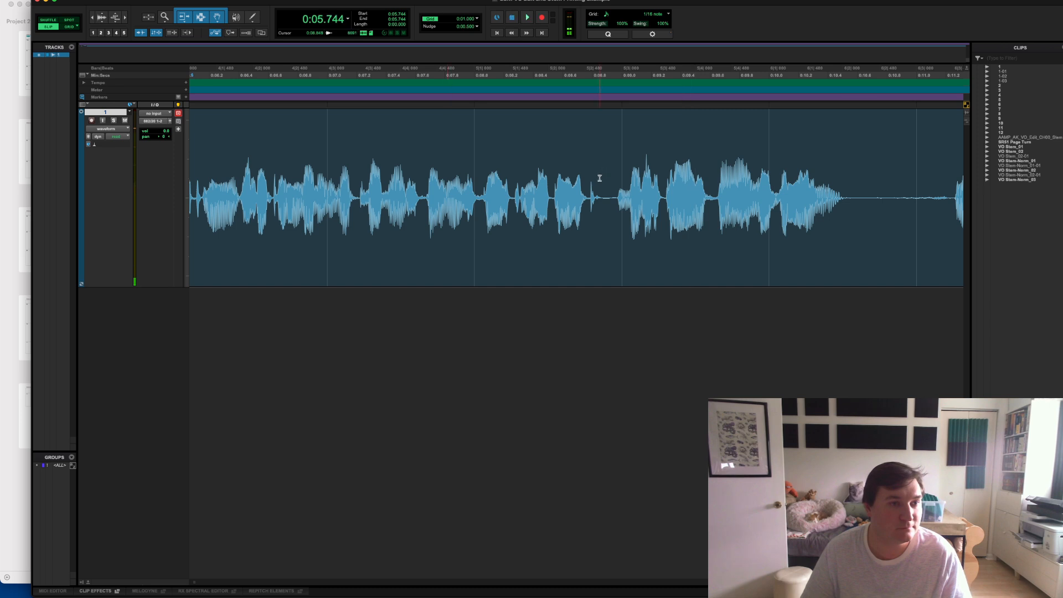
# Delete the silent gap of about 0.1 seconds inside the second phrase, starting at 0:08.870.
pyautogui.click(600, 177)
pyautogui.press('super+bracketright')
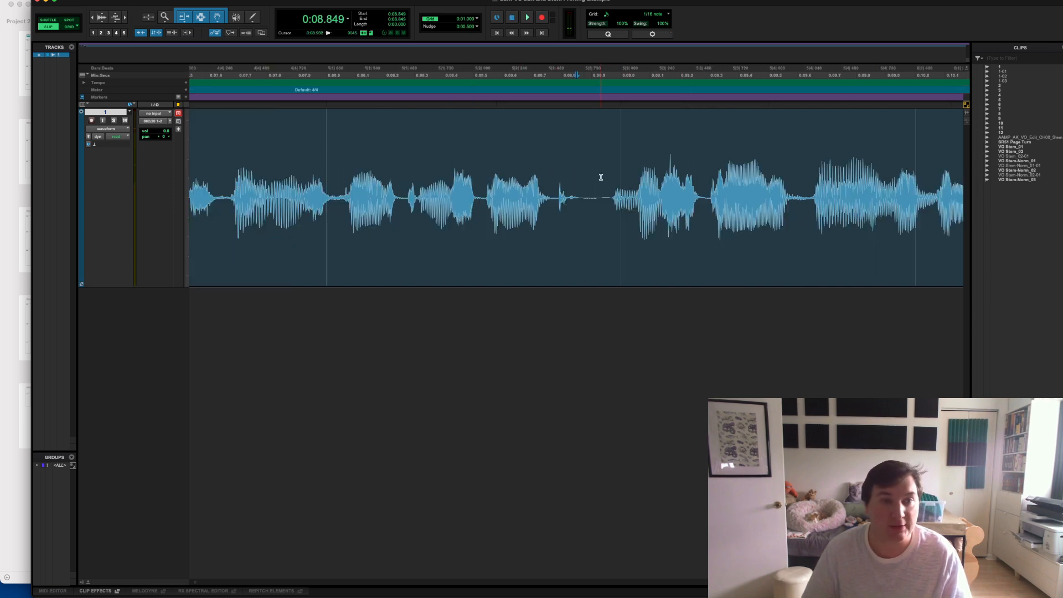
pyautogui.click(583, 200)
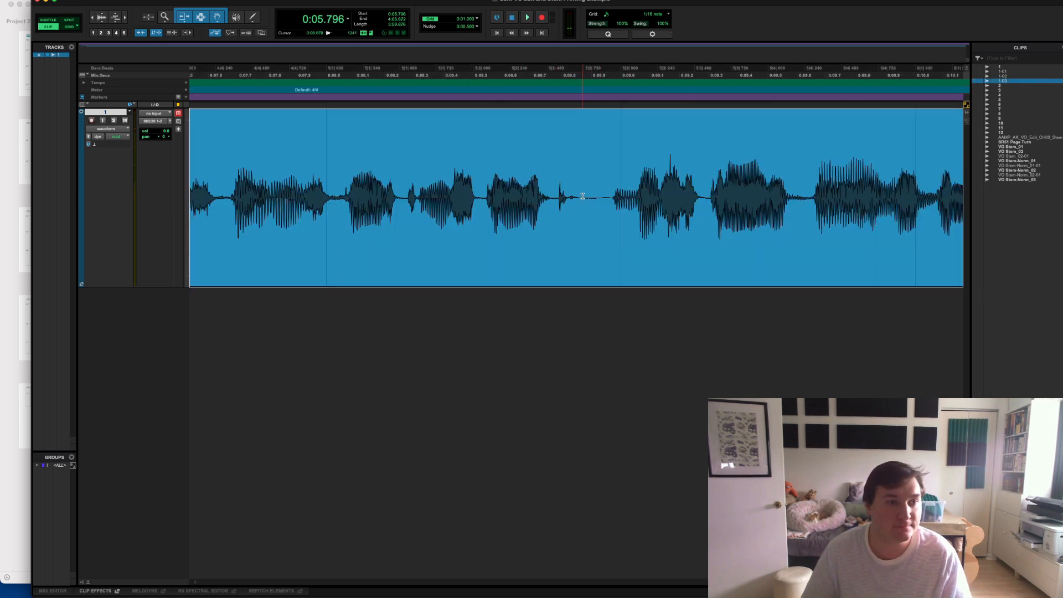
pyautogui.moveTo(582, 197); pyautogui.dragTo(612, 196)
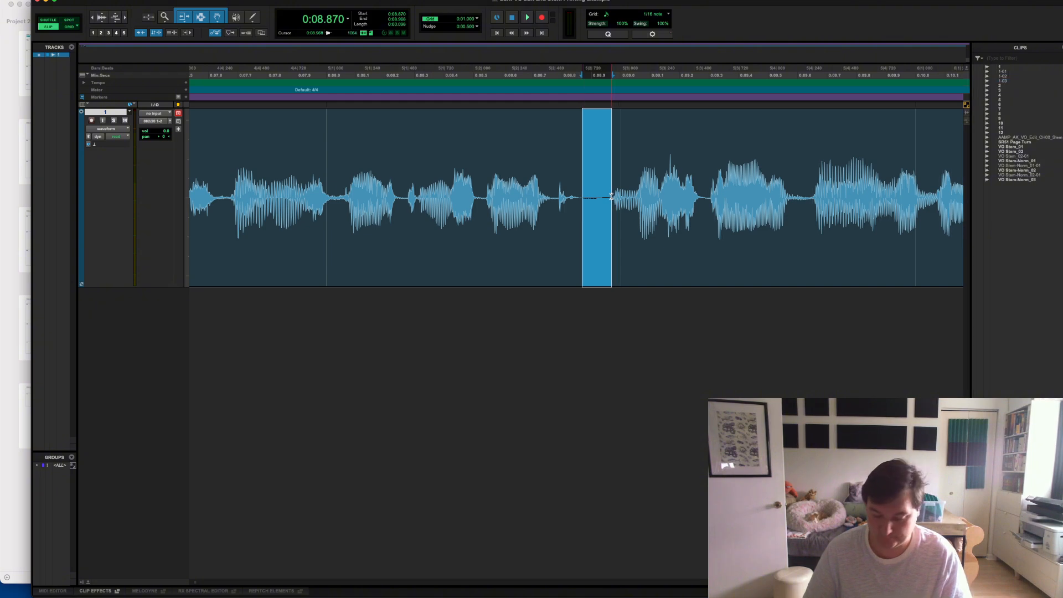
pyautogui.press('Delete')
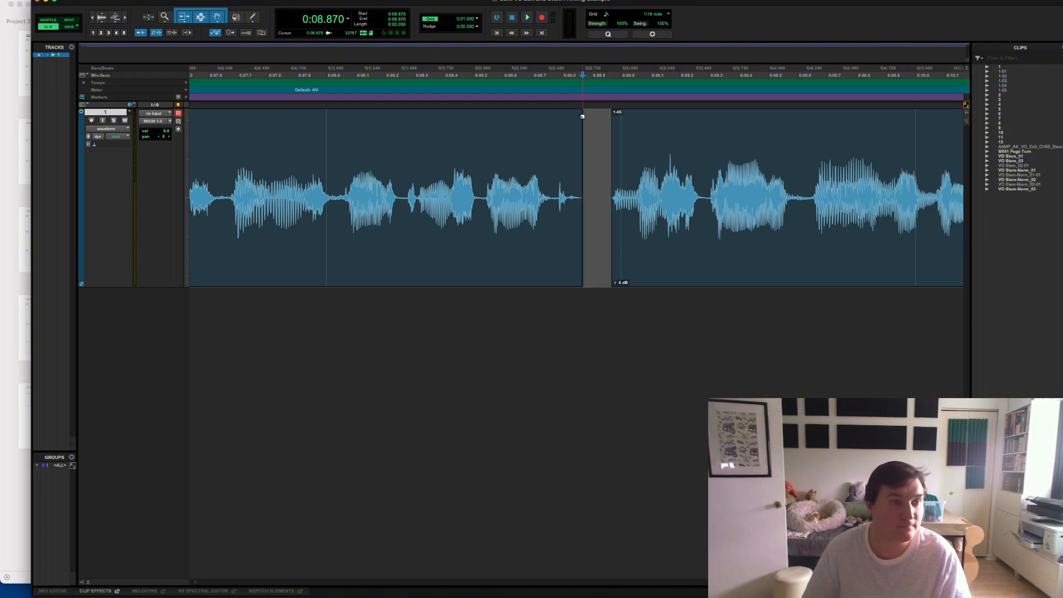
# Add short fades on both sides of the new gap in the second phrase and audition the words before it.
pyautogui.click(545, 119)
pyautogui.press('space')
pyautogui.press('space')
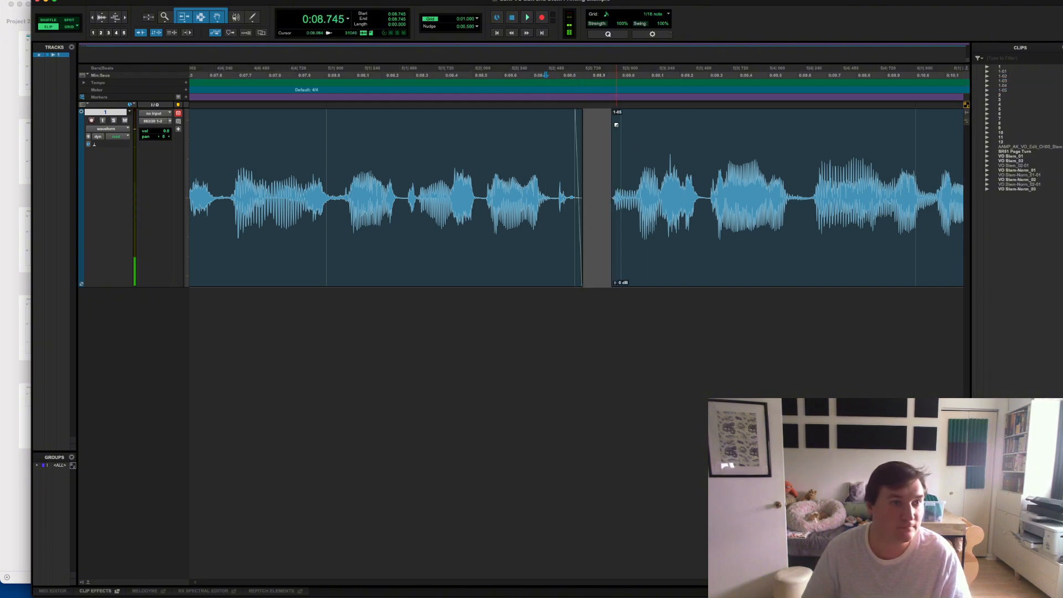
pyautogui.click(470, 131)
pyautogui.press('space')
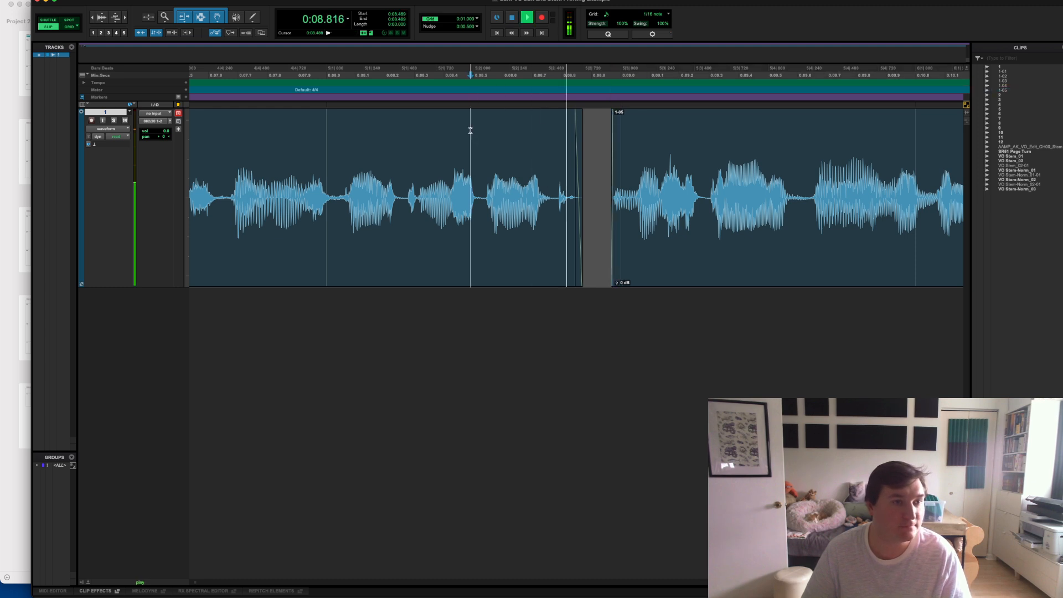
pyautogui.press('space')
# Separate the faint word ending at 0:08.784, boost its clip gain and crossfade the split, auditioning the result.
pyautogui.click(557, 183)
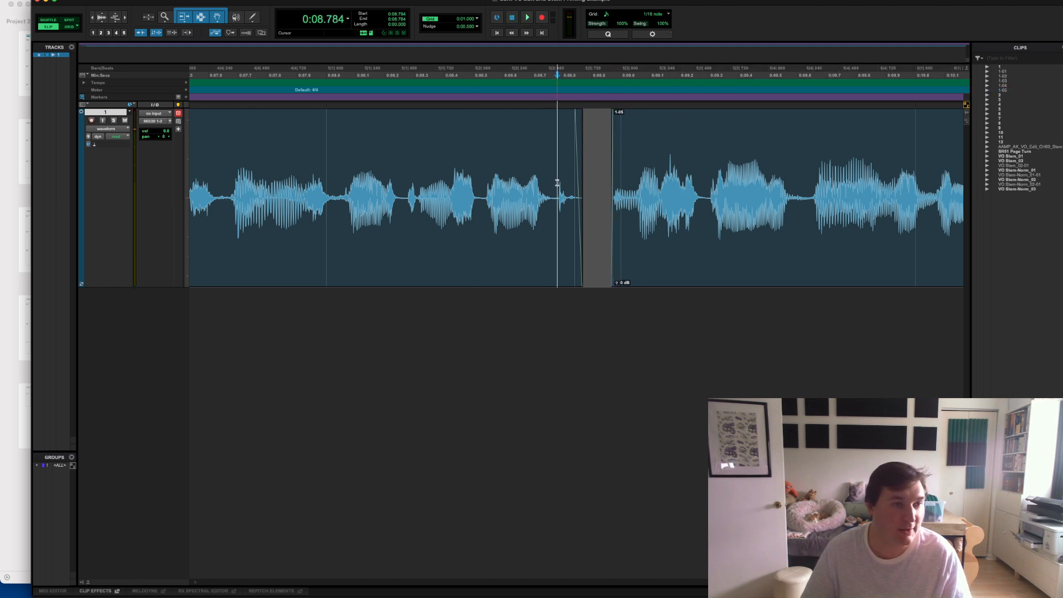
pyautogui.press('super+e')
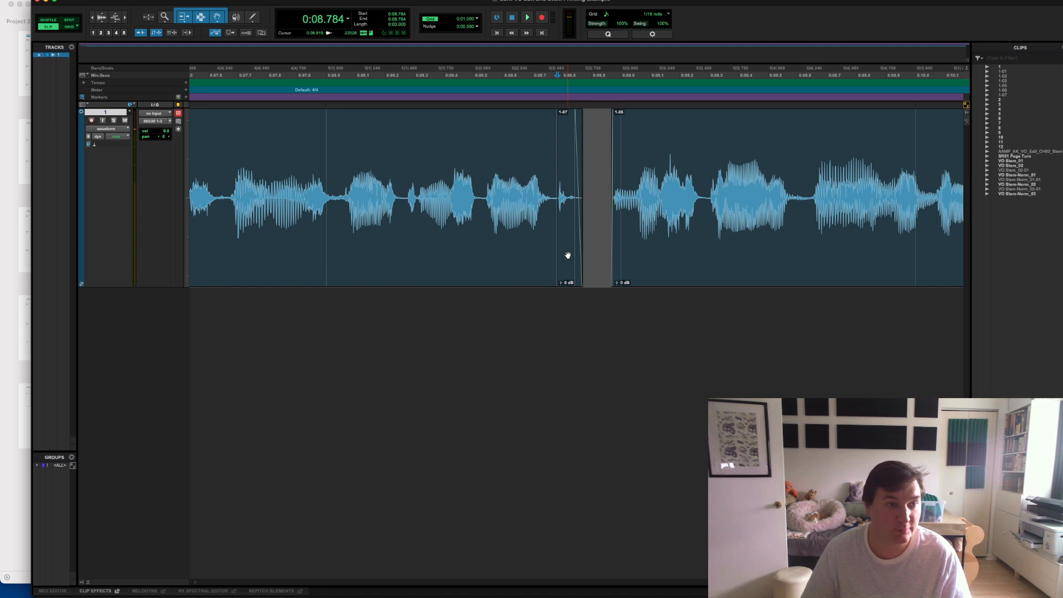
pyautogui.click(566, 275)
pyautogui.moveTo(561, 282); pyautogui.dragTo(559, 280)
pyautogui.moveTo(561, 272); pyautogui.dragTo(562, 283)
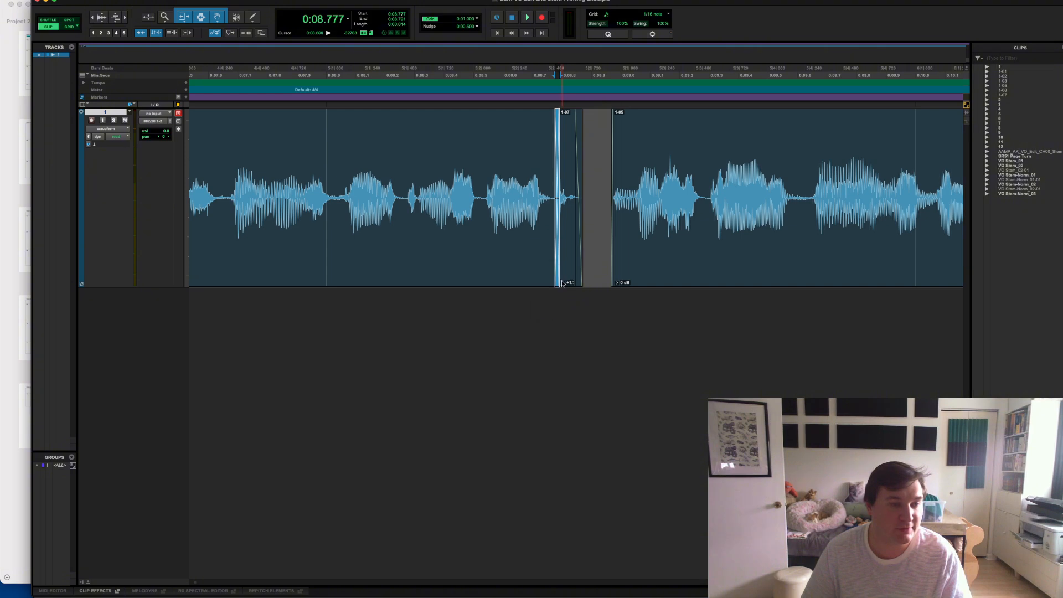
pyautogui.click(452, 178)
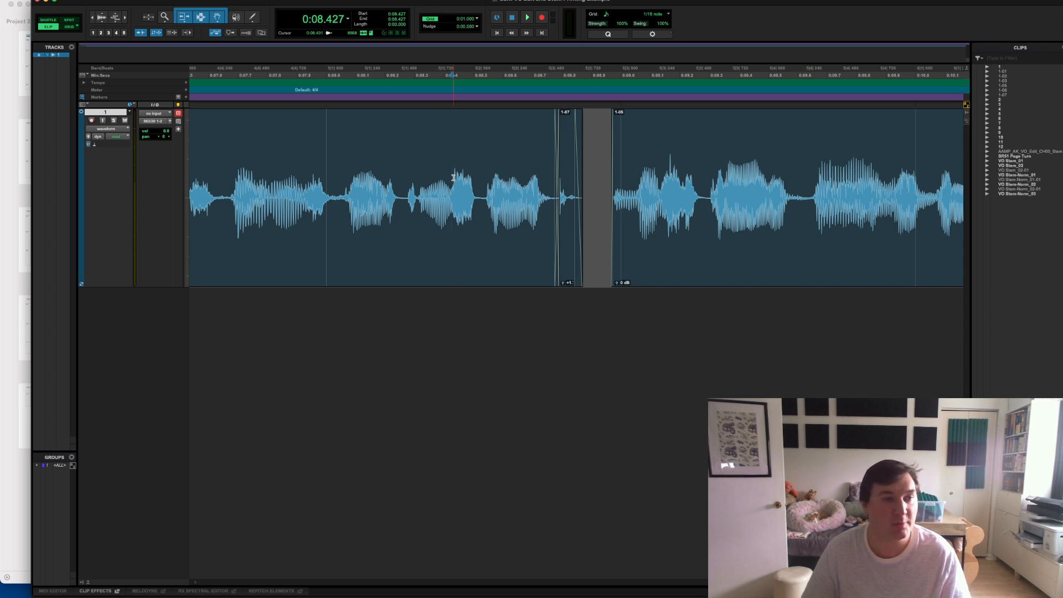
pyautogui.press('space')
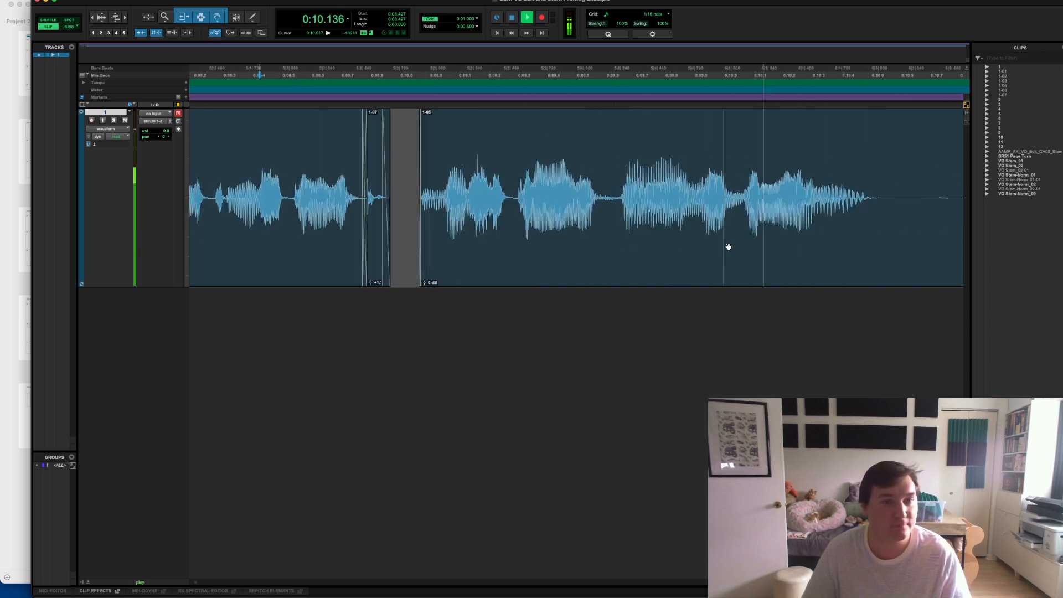
pyautogui.press('space')
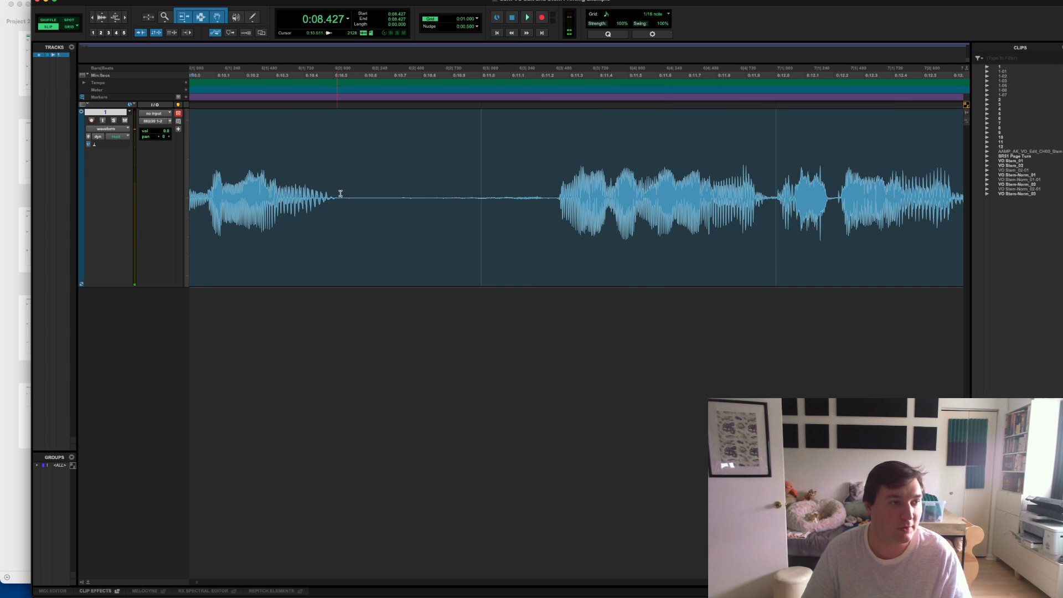
# Delete the 0.7-second silence from 0:10.553 to 0:11.255, then add a fade-out before the gap and a short fade-in after it.
pyautogui.moveTo(350, 191); pyautogui.dragTo(556, 191)
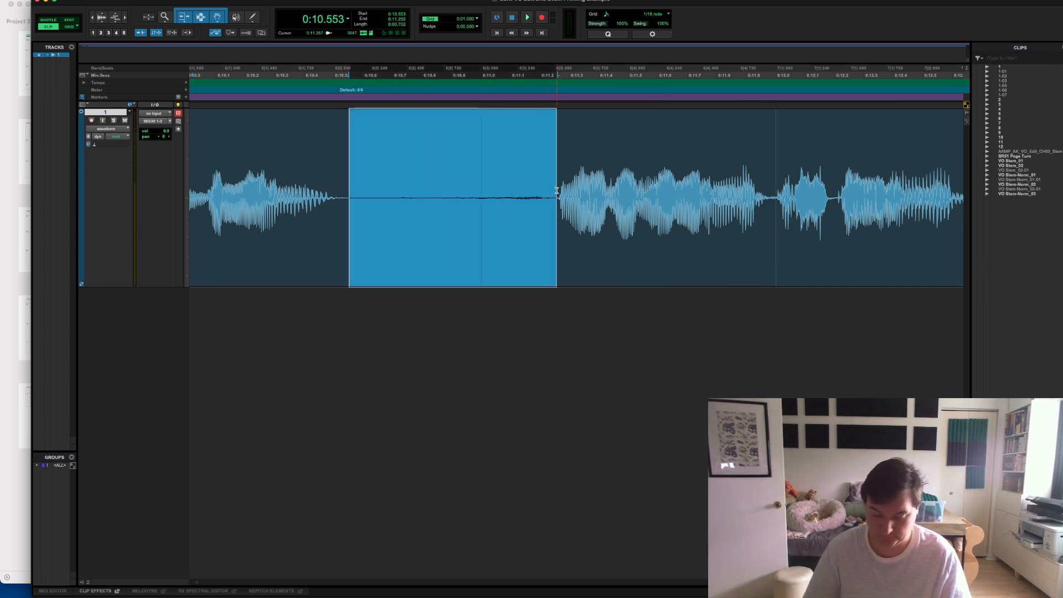
pyautogui.press('Delete')
pyautogui.moveTo(349, 115); pyautogui.dragTo(334, 115)
pyautogui.moveTo(557, 113); pyautogui.dragTo(559, 113)
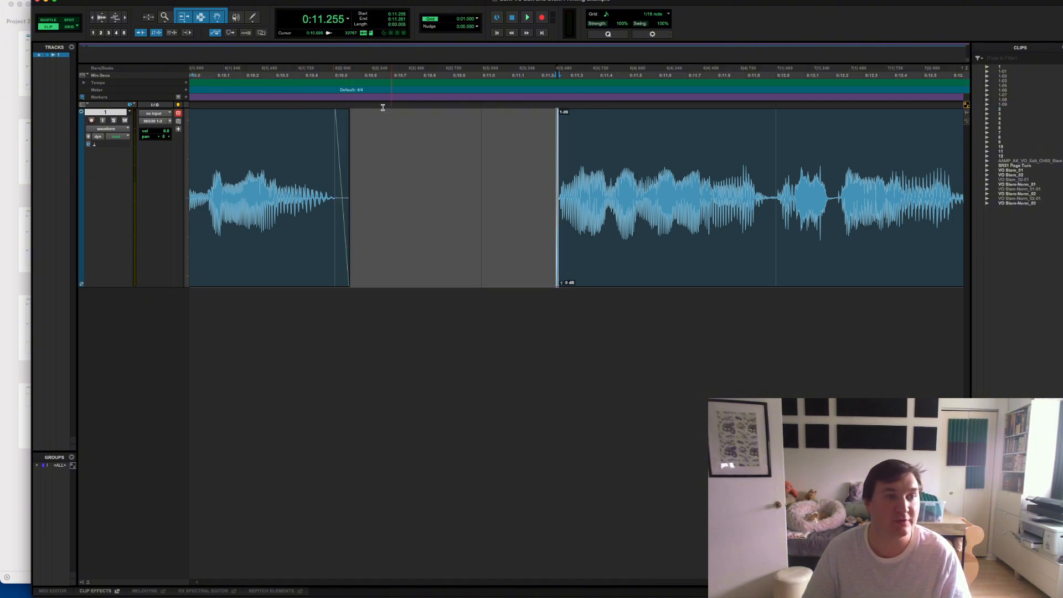
# Audition the third phrase from the gap before its first word through to the following silence.
pyautogui.click(517, 133)
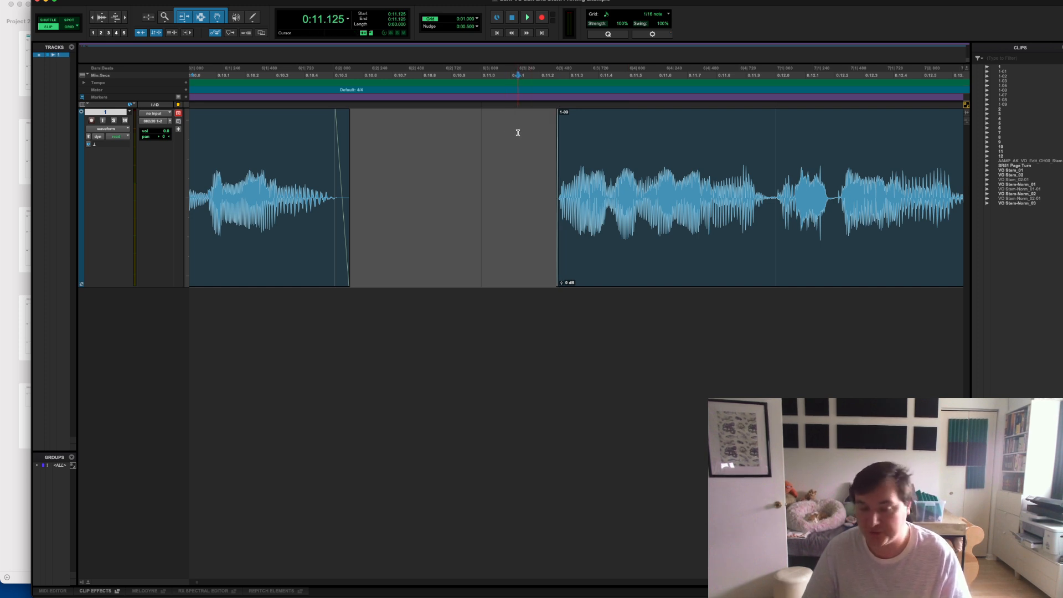
pyautogui.press('space')
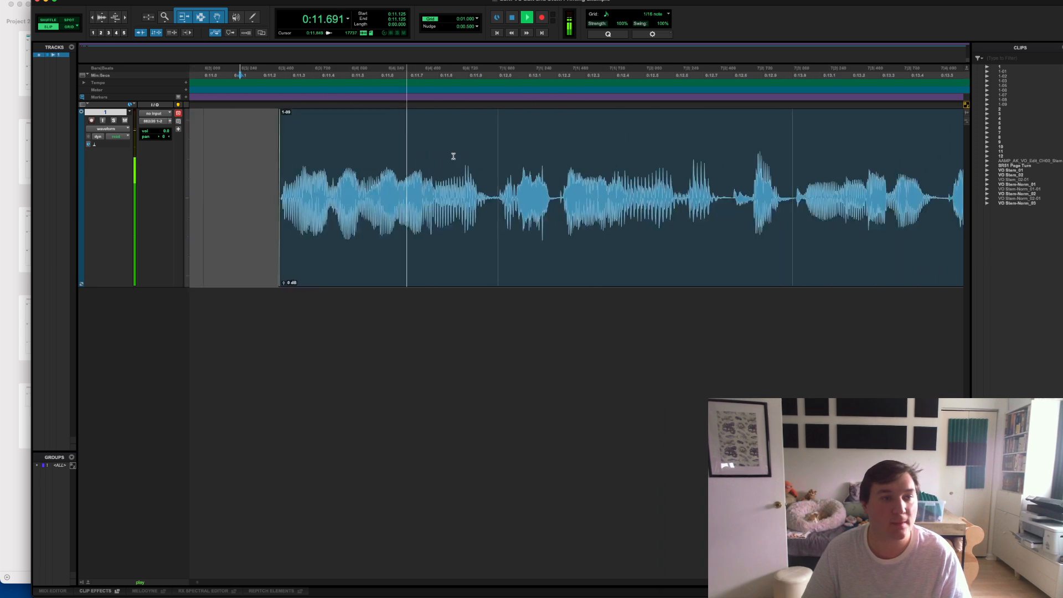
pyautogui.press('space')
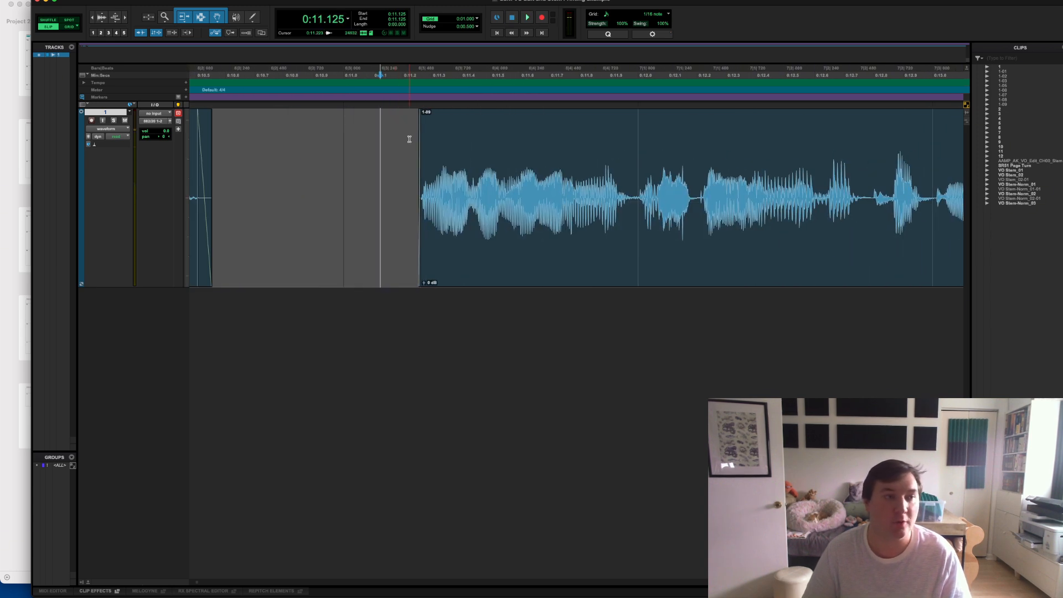
pyautogui.click(409, 139)
pyautogui.press('space')
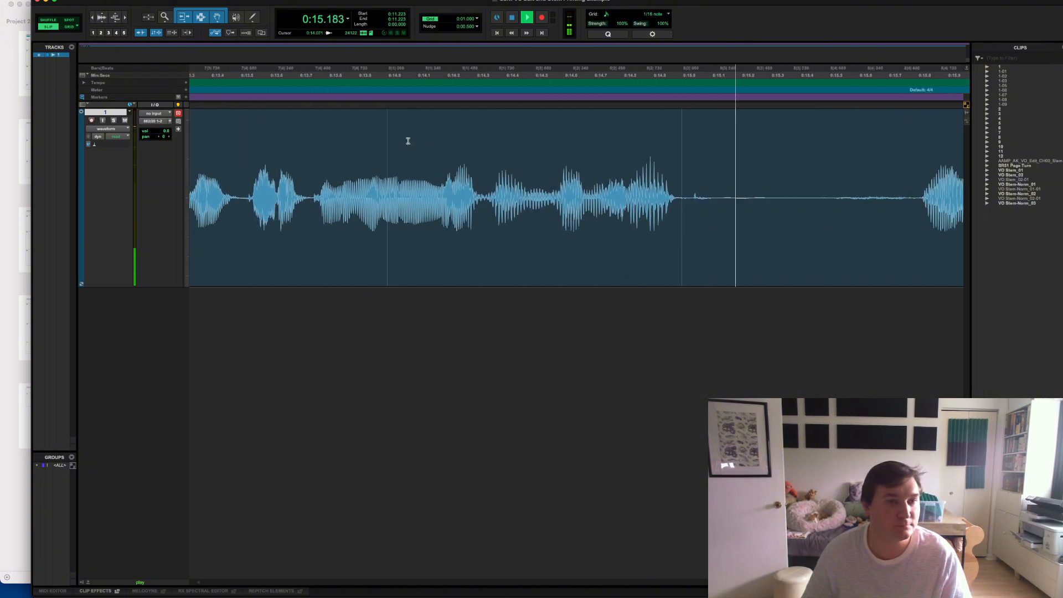
pyautogui.press('space')
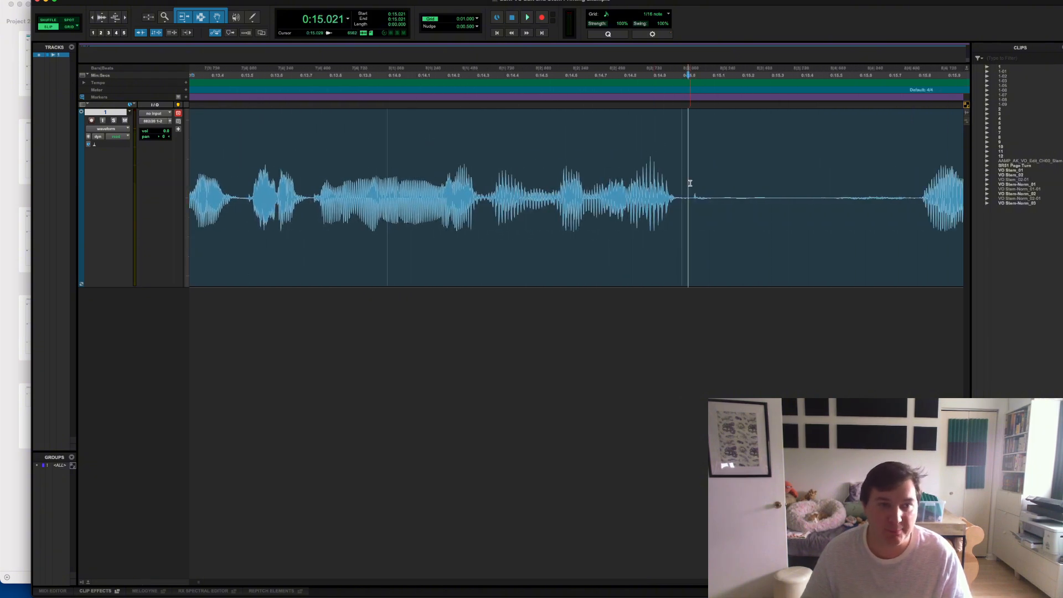
# Separate the faint word ending from 0:15.028 to about 0:15.116 into its own clip and audition the words leading into it.
pyautogui.press('super+bracketright')
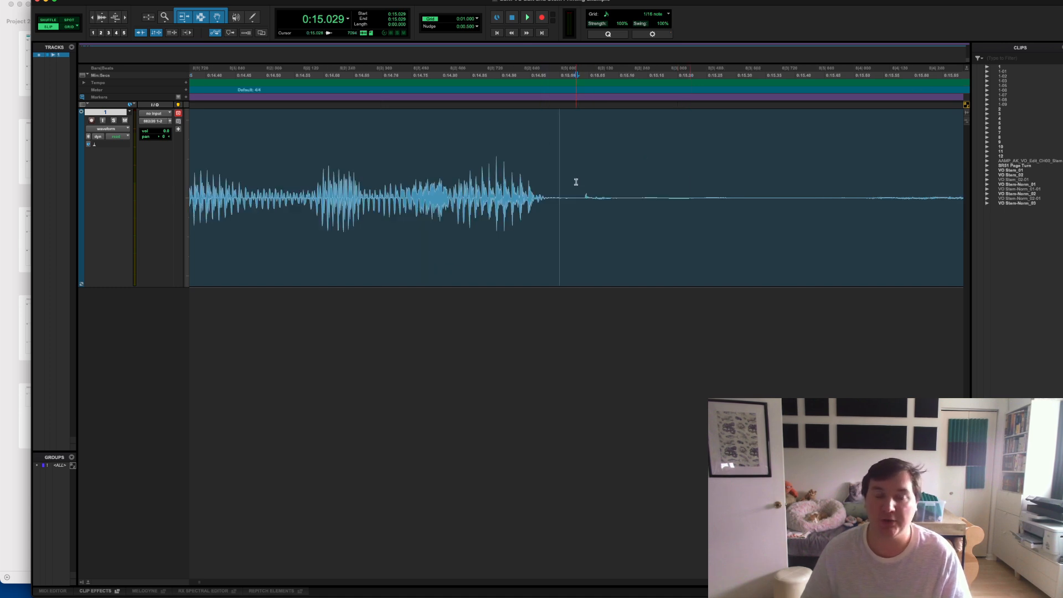
pyautogui.moveTo(576, 181); pyautogui.dragTo(627, 184)
pyautogui.press('super+e')
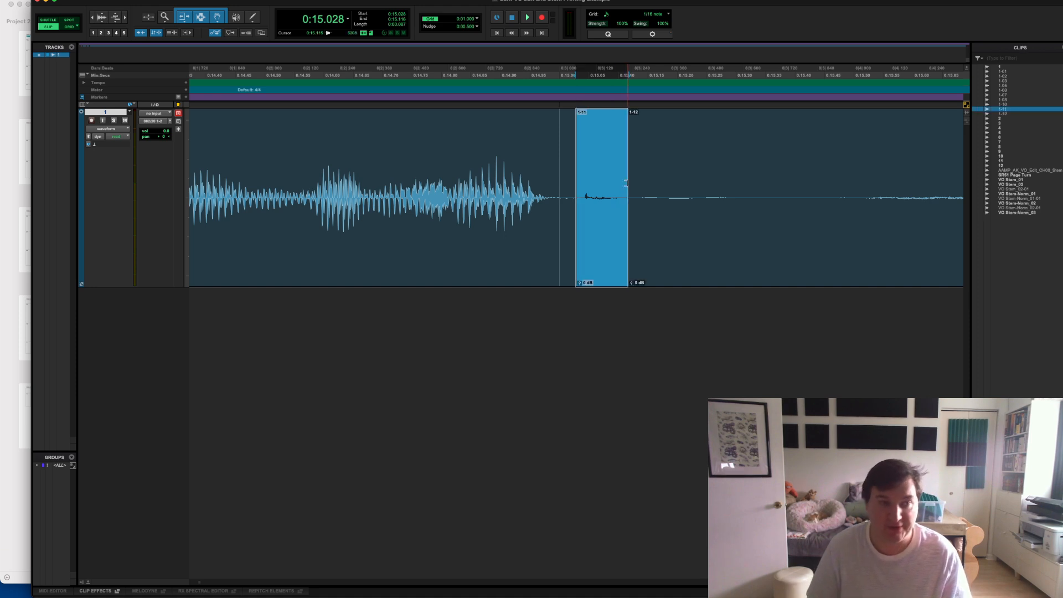
pyautogui.click(445, 147)
pyautogui.press('super+bracketleft')
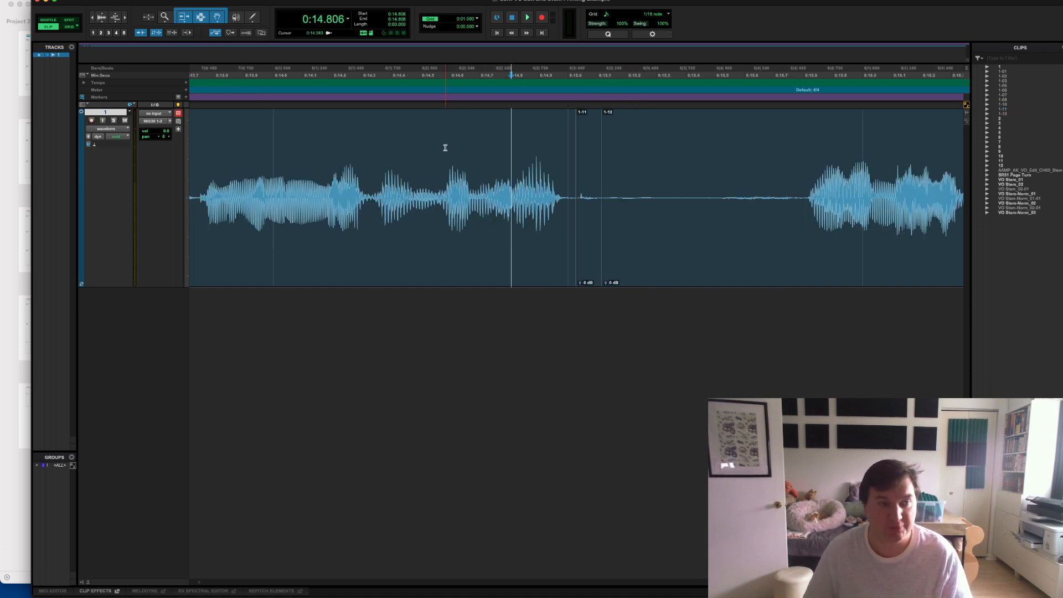
pyautogui.click(451, 145)
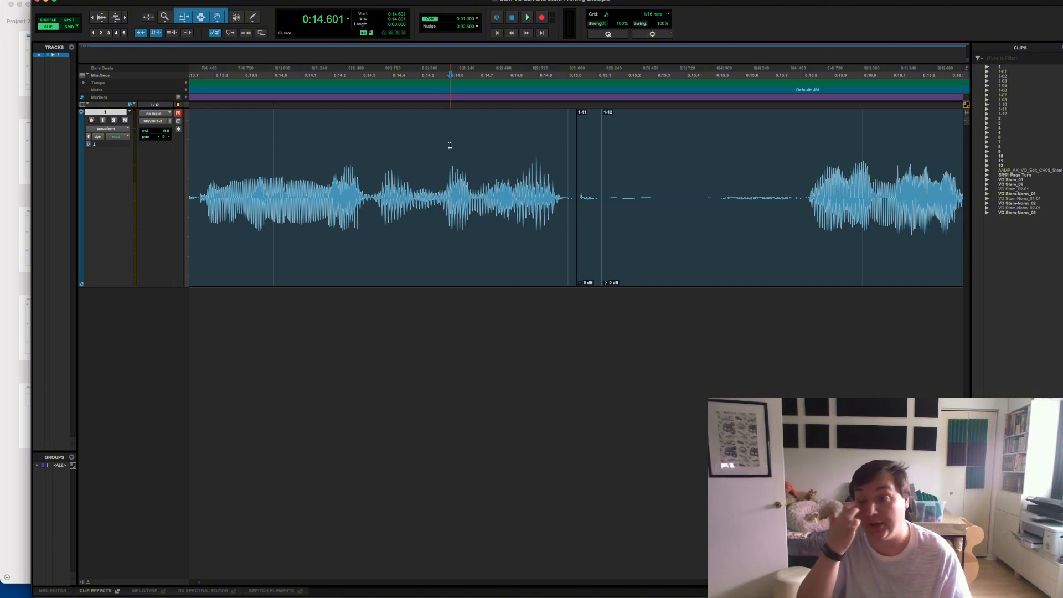
pyautogui.press('space')
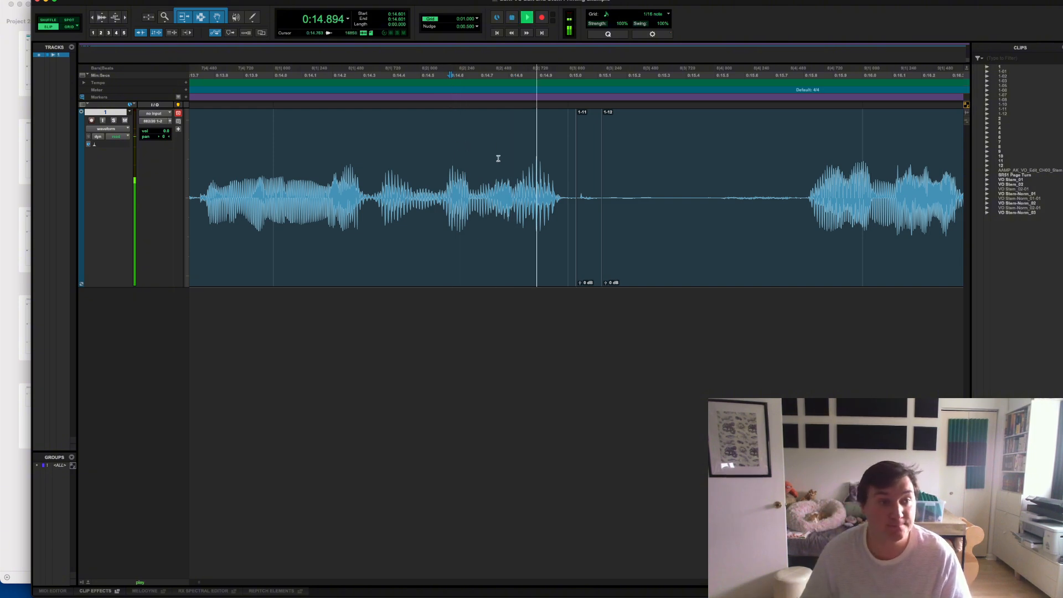
pyautogui.press('space')
# Boost the clip gain of the isolated word ending at 0:15.028 and replay the words leading into it.
pyautogui.click(588, 236)
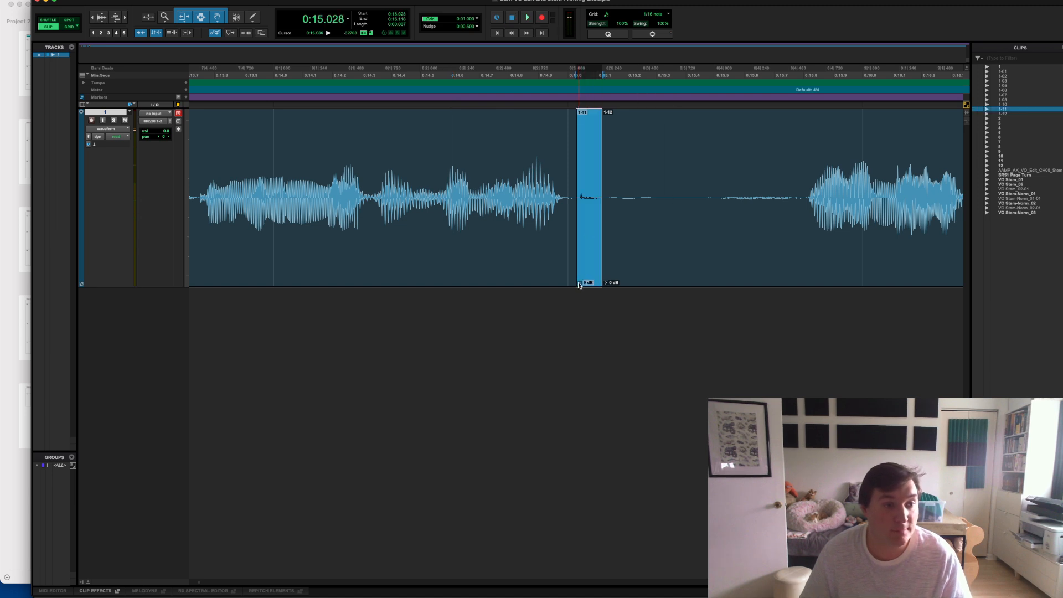
pyautogui.moveTo(579, 285); pyautogui.dragTo(580, 284)
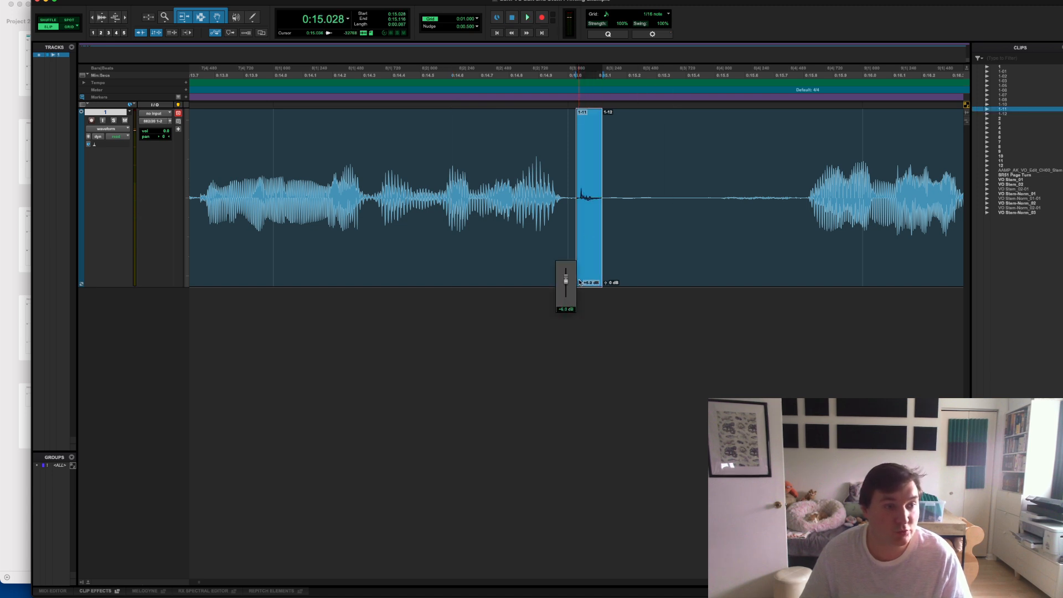
pyautogui.click(461, 163)
pyautogui.press('space')
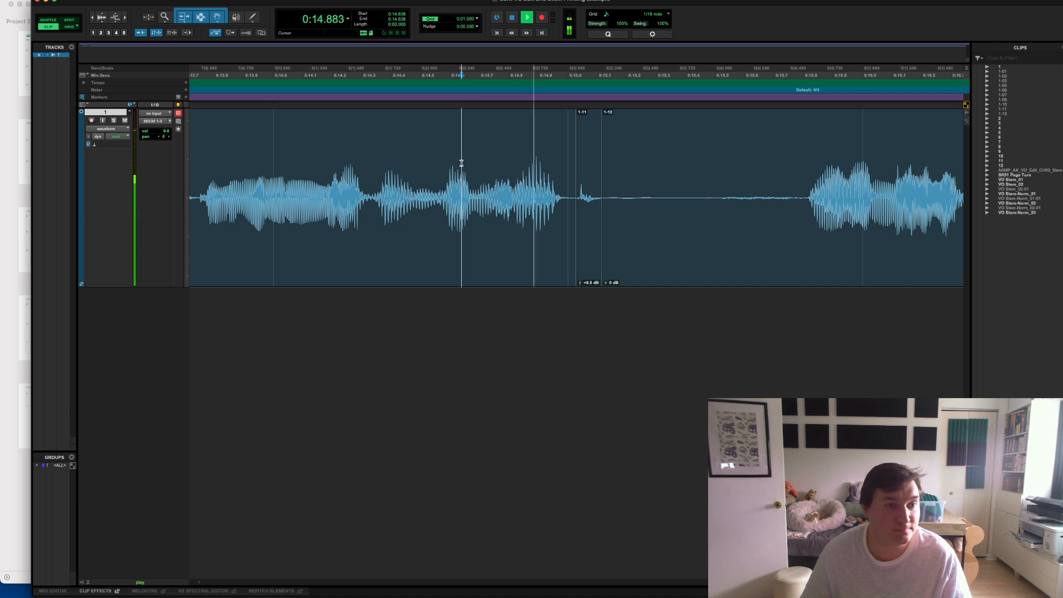
# Crossfade the start of the boosted word ending from 0:15.024 to about 0:15.032, fade out its end over about 8 ms, and audition it.
pyautogui.press('space')
pyautogui.press('t')
pyautogui.press('t')
pyautogui.hscroll(10, 589, 162)
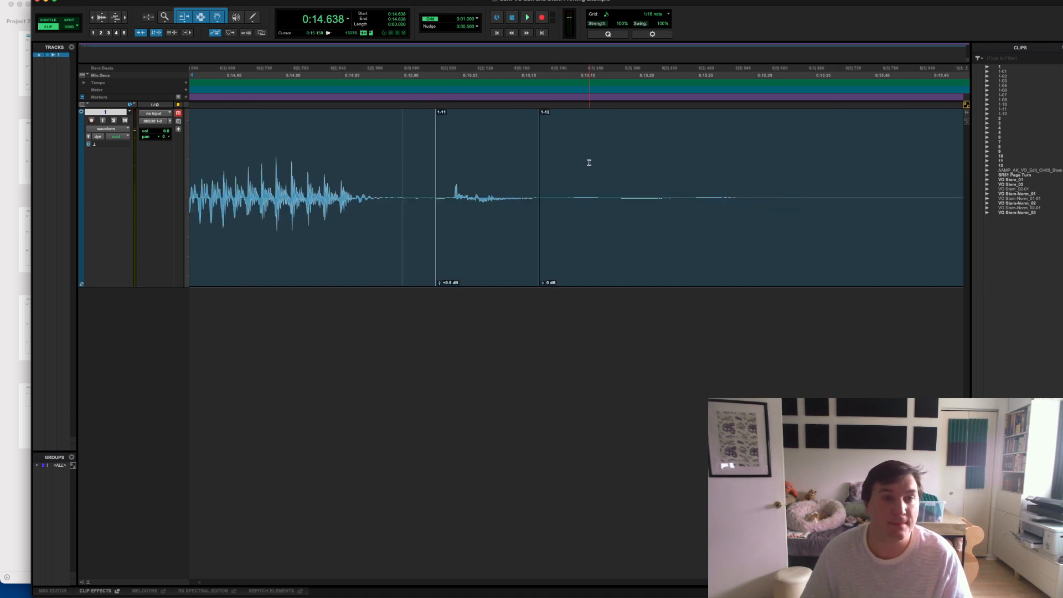
pyautogui.moveTo(436, 270); pyautogui.dragTo(441, 271)
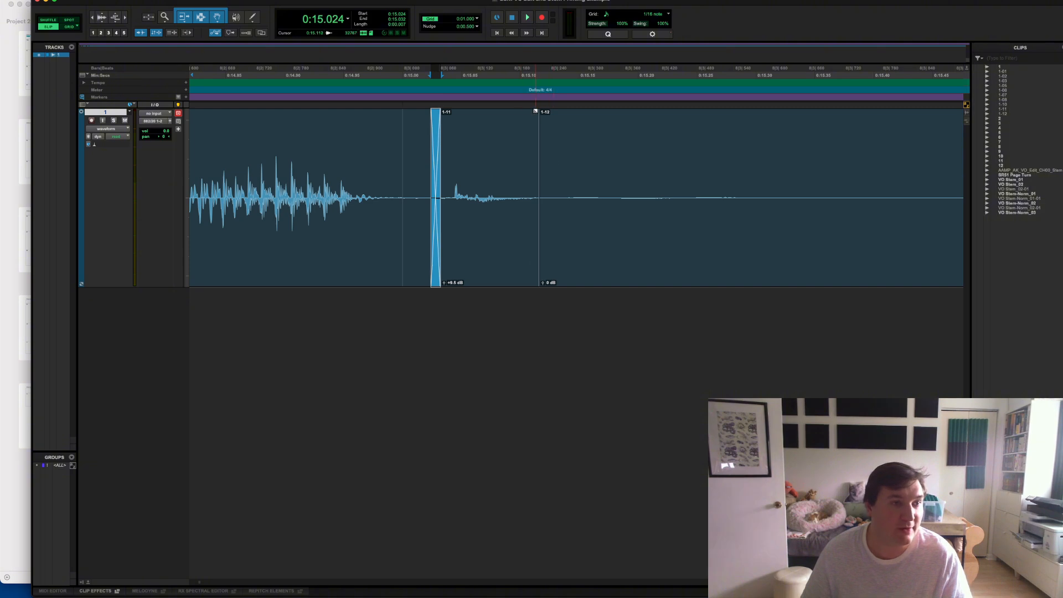
pyautogui.click(530, 110)
pyautogui.press('r')
pyautogui.press('r')
pyautogui.press('r')
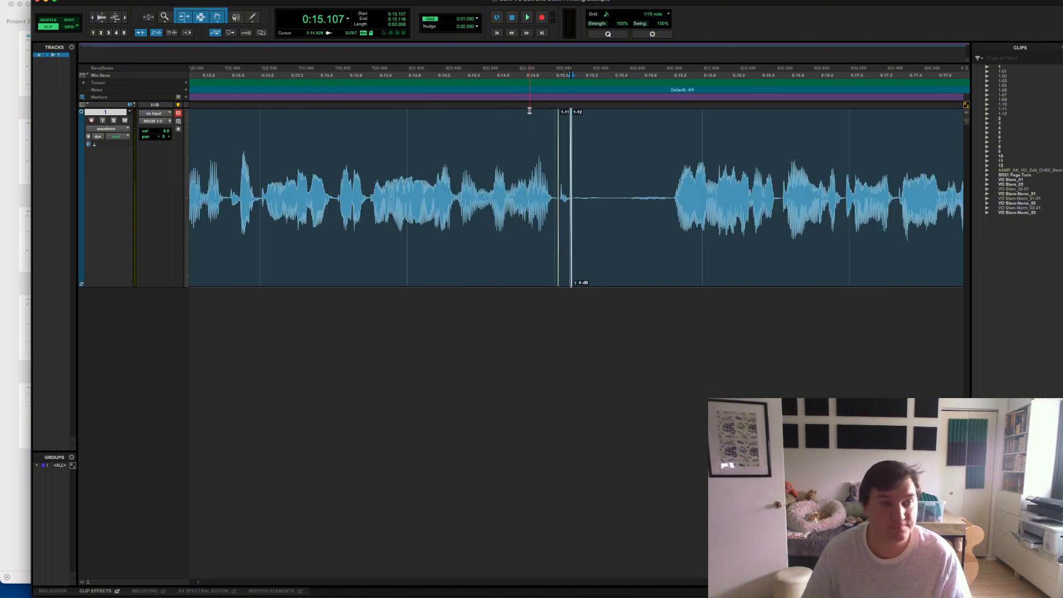
pyautogui.click(498, 121)
pyautogui.press('space')
pyautogui.press('space')
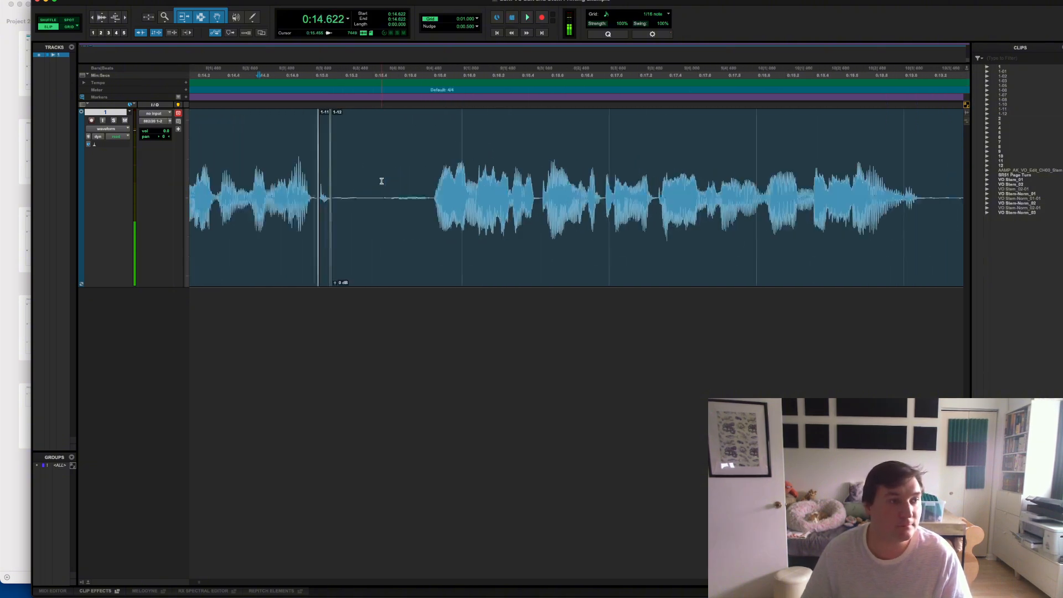
# Delete the silence after the boosted word ending up to 0:15.806 and fade in the following phrase over about 14 ms.
pyautogui.hscroll(-2, 381, 181)
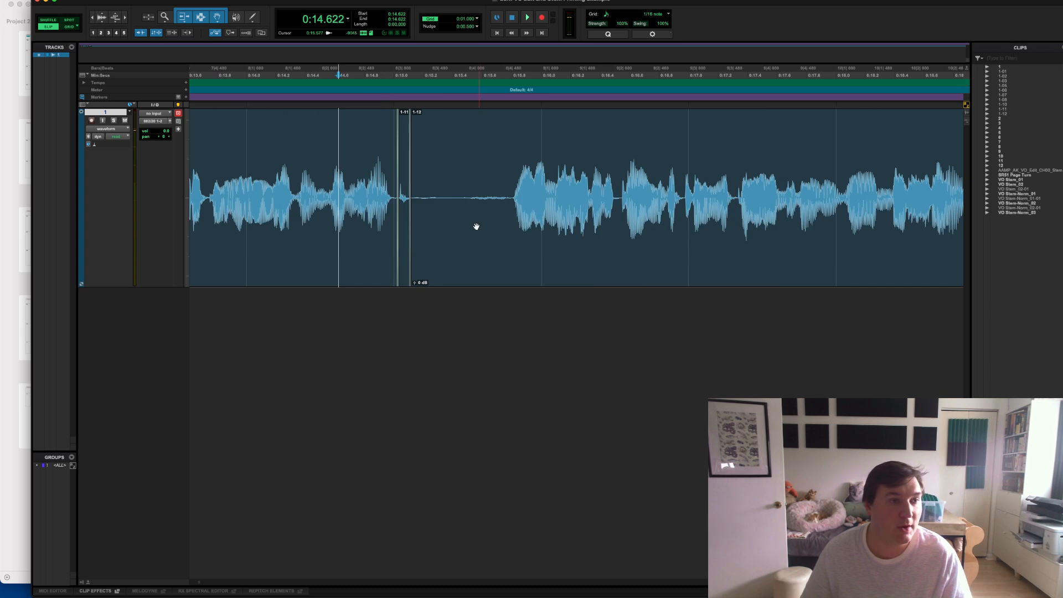
pyautogui.click(514, 161)
pyautogui.click(513, 161)
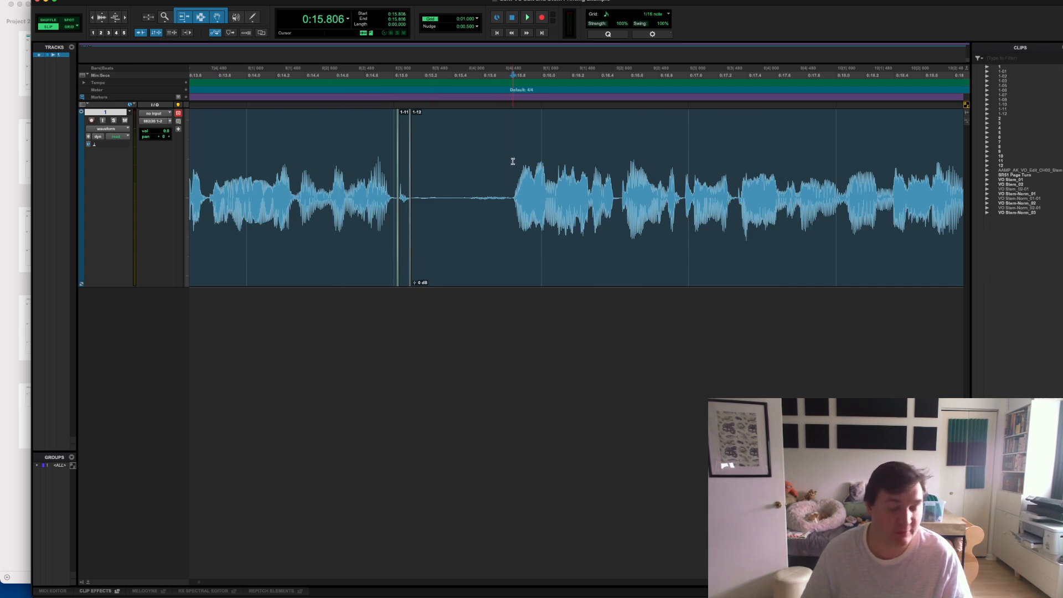
pyautogui.press('super+e')
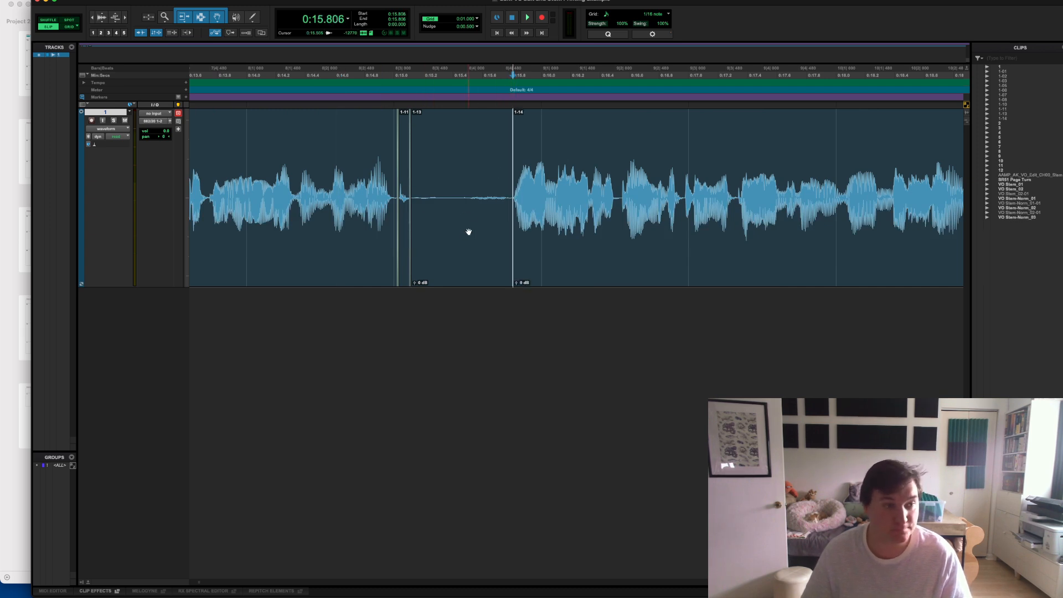
pyautogui.click(468, 230)
pyautogui.press('Delete')
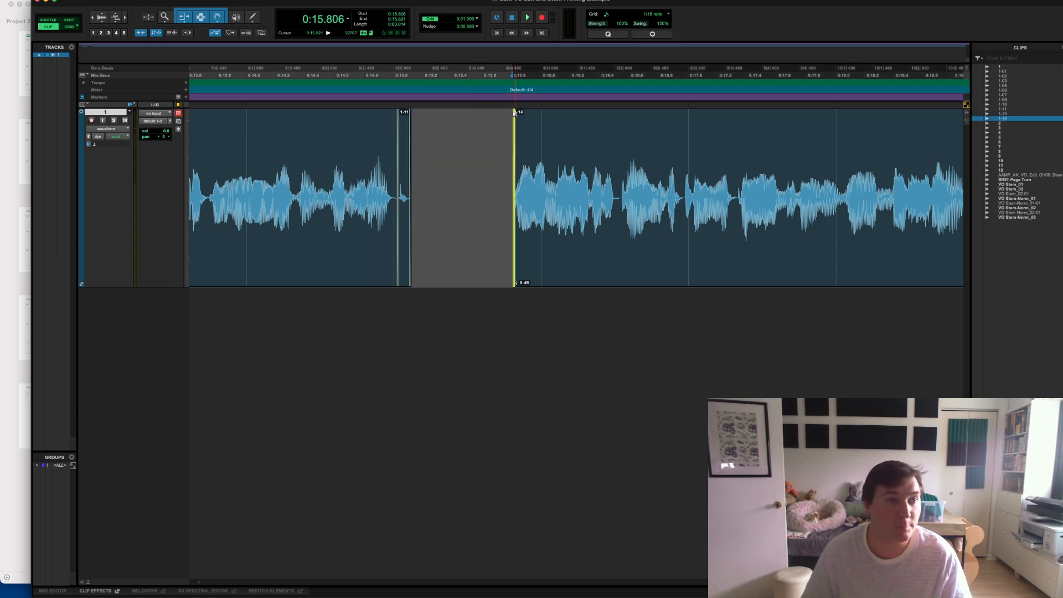
# Audition the phrase starting at 0:15.806 from the gap before it through its last word.
pyautogui.click(498, 119)
pyautogui.press('space')
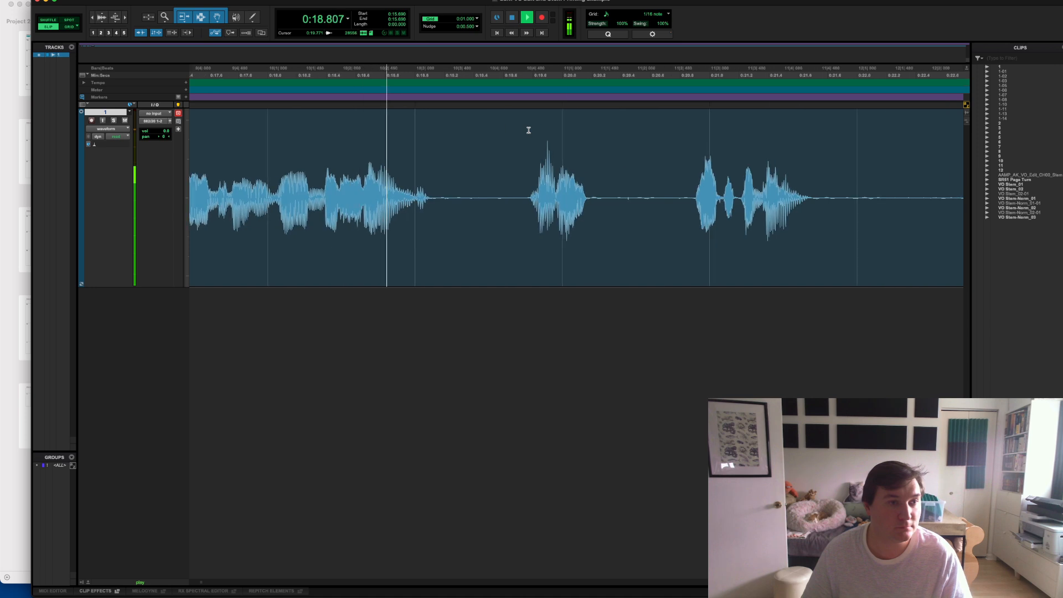
pyautogui.press('space')
# Delete the silence from 0:19.133 to 0:19.780 on the voice-over track.
pyautogui.click(432, 146)
pyautogui.click(433, 145)
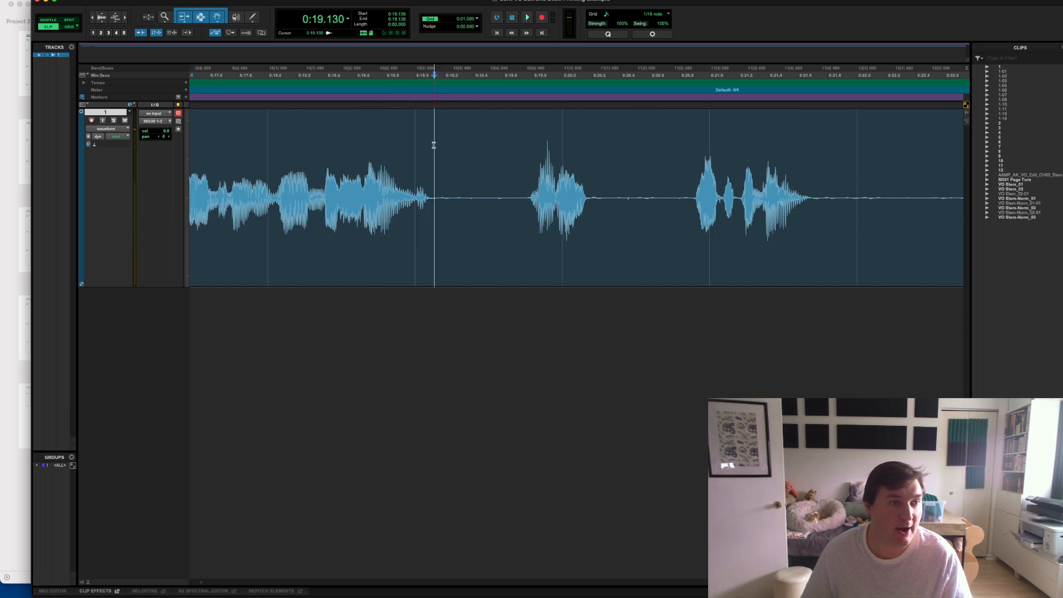
pyautogui.moveTo(435, 146); pyautogui.dragTo(530, 149)
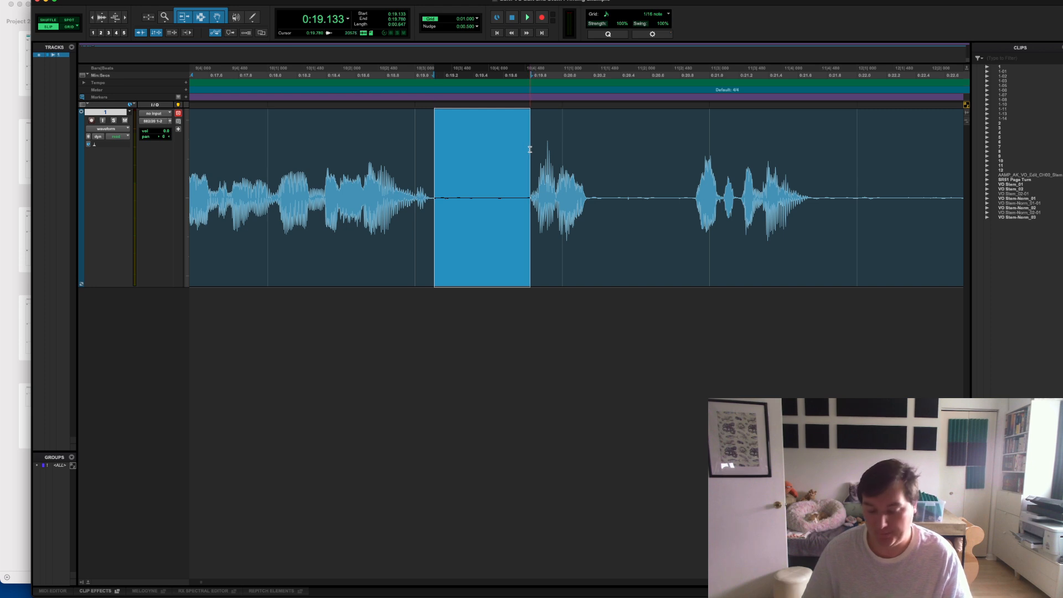
pyautogui.press('Delete')
# Split off the faint word ending at 0:19.005, boost its clip gain, and audition it with the word before it.
pyautogui.press('t')
pyautogui.press('t')
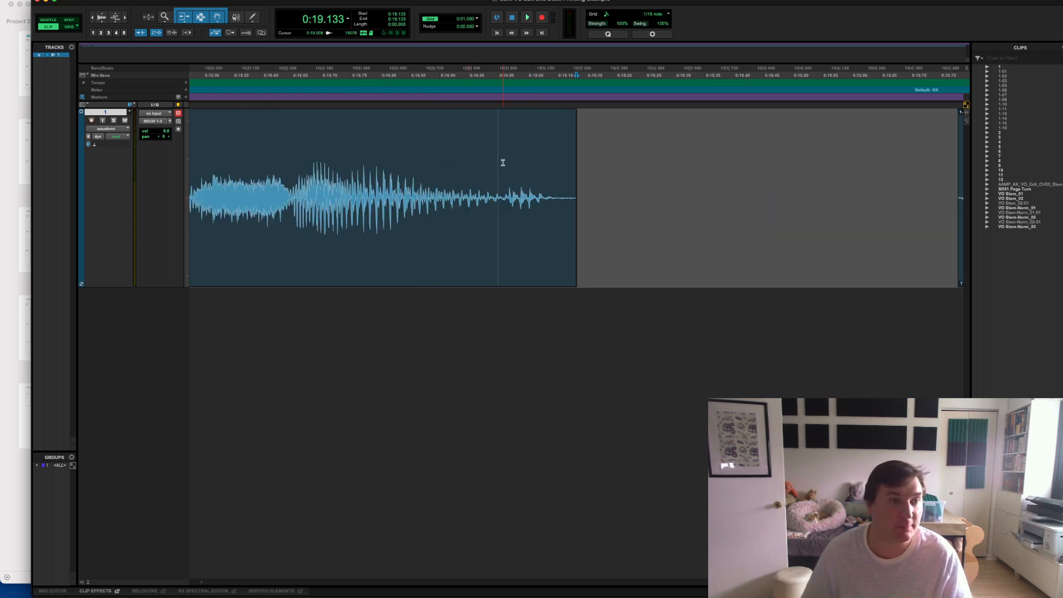
pyautogui.click(503, 187)
pyautogui.click(500, 187)
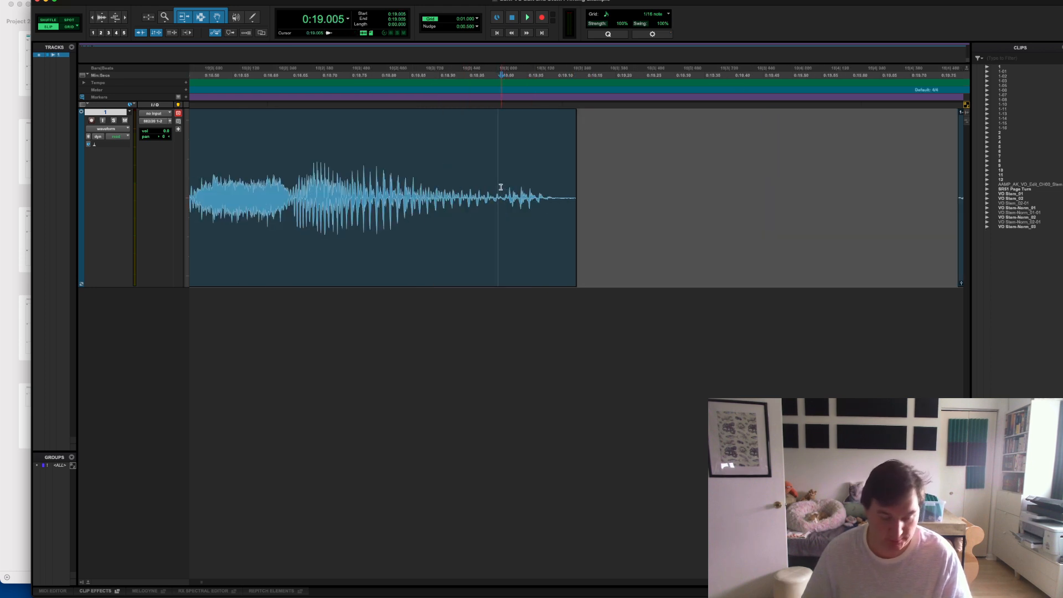
pyautogui.press('b')
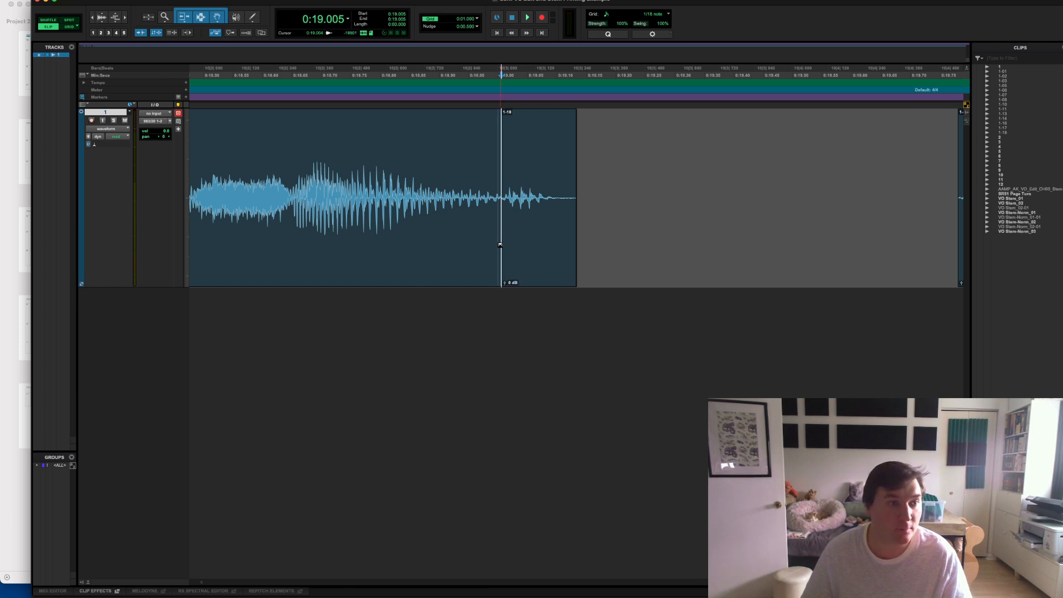
pyautogui.click(518, 244)
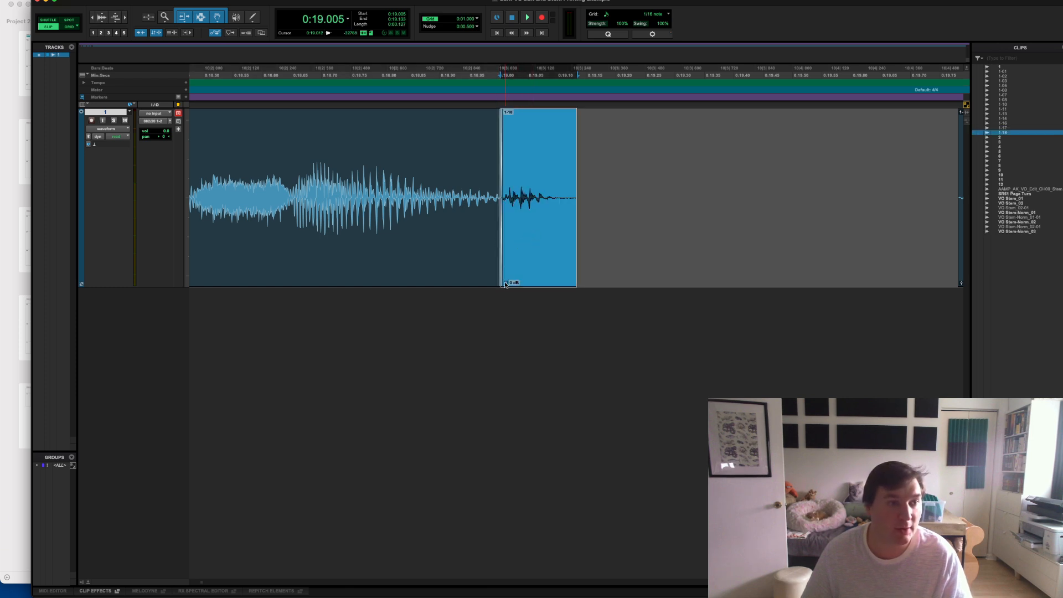
pyautogui.moveTo(504, 284); pyautogui.dragTo(504, 283)
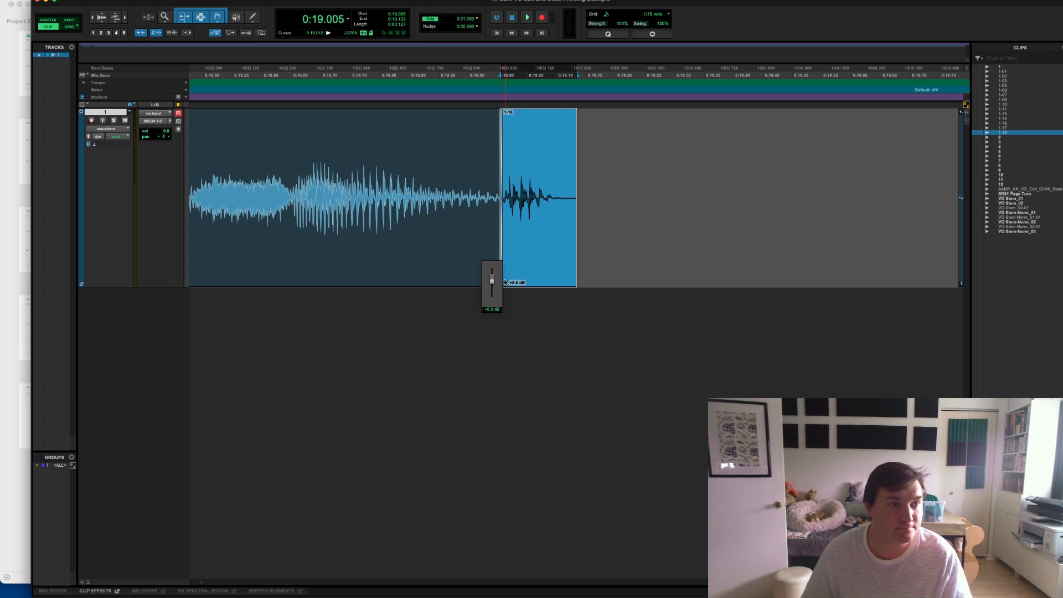
pyautogui.click(279, 175)
pyautogui.press('space')
pyautogui.press('space')
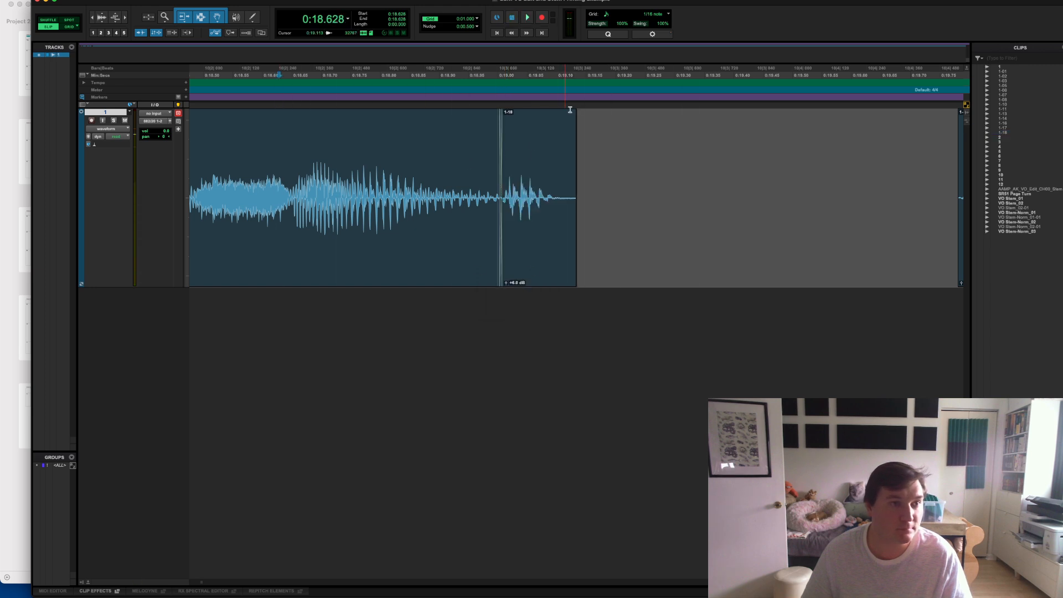
# Trim the boosted word ending to finish at about 0:19.122, then add a short fade-out and audition it.
pyautogui.moveTo(573, 190); pyautogui.dragTo(565, 189)
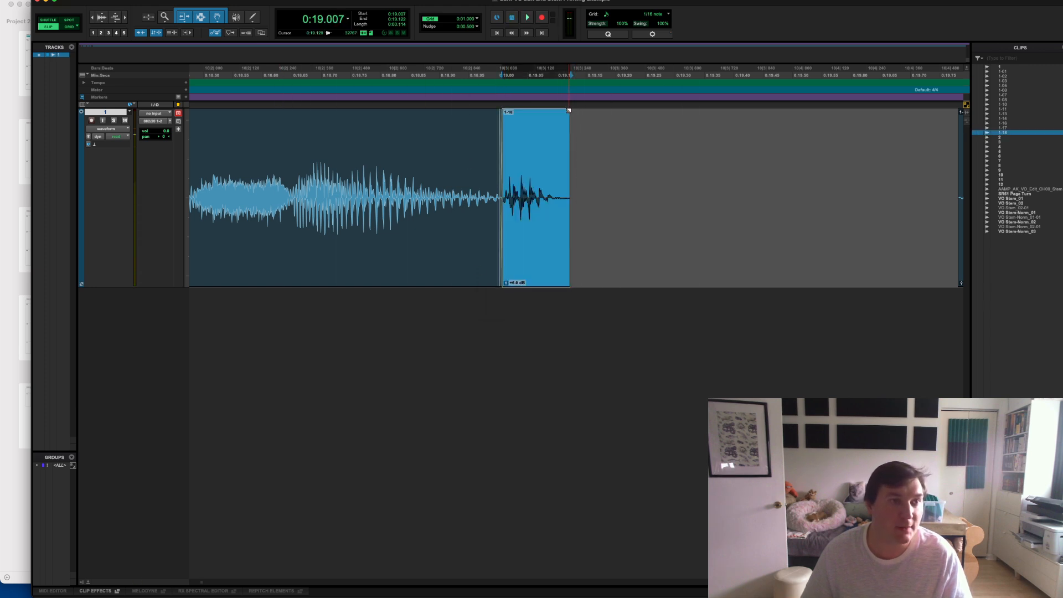
pyautogui.moveTo(568, 110); pyautogui.dragTo(554, 111)
pyautogui.click(422, 124)
pyautogui.press('space')
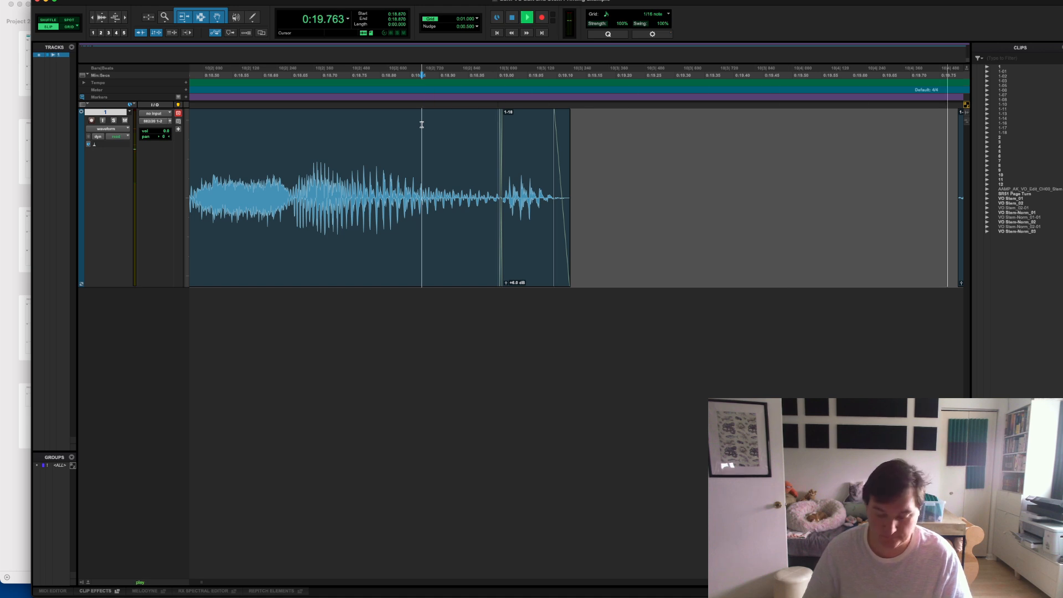
pyautogui.press('super+bracketleft')
pyautogui.press('space')
# Add a fade-in of about 17 ms to the clip starting at 0:19.780 and audition it from the preceding gap.
pyautogui.click(673, 112)
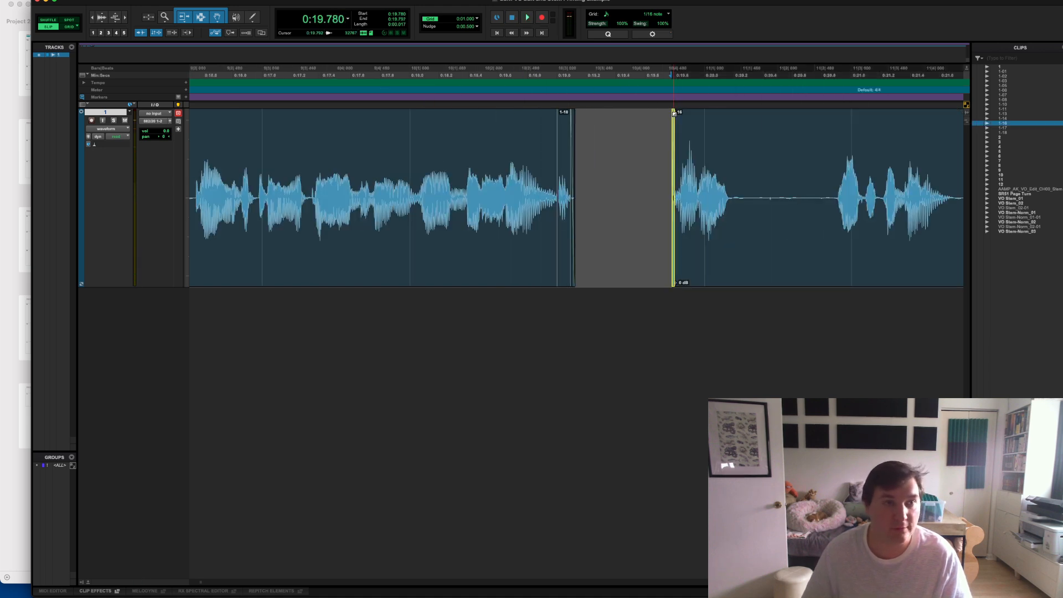
pyautogui.click(661, 114)
pyautogui.press('space')
pyautogui.hscroll(5, 661, 114)
pyautogui.press('space')
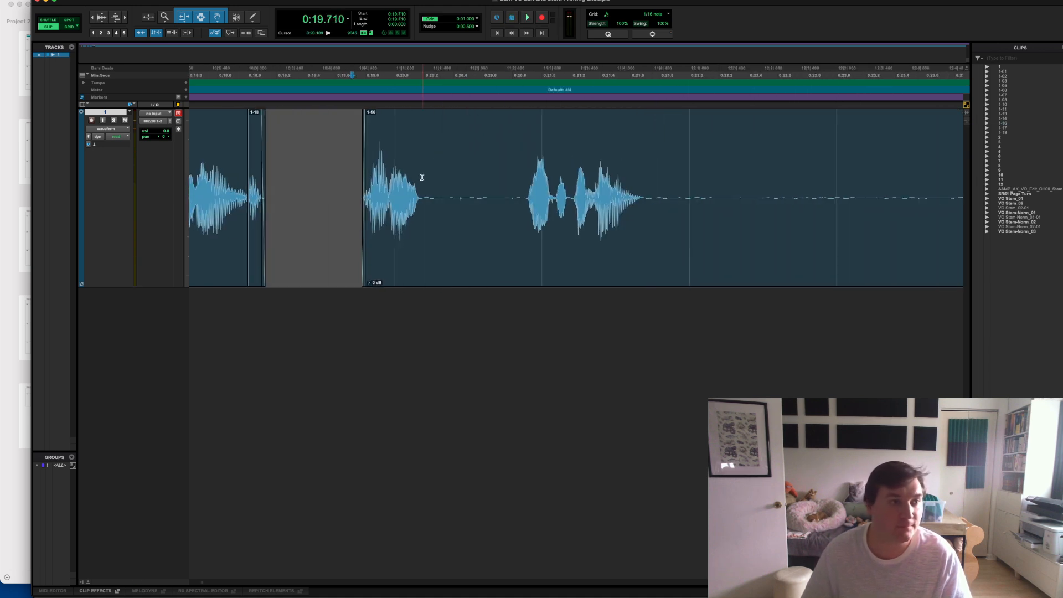
# Delete the silence from 0:20.183 to about 0:20.895 and audition the short clip before it.
pyautogui.moveTo(421, 178); pyautogui.dragTo(527, 172)
pyautogui.press('Delete')
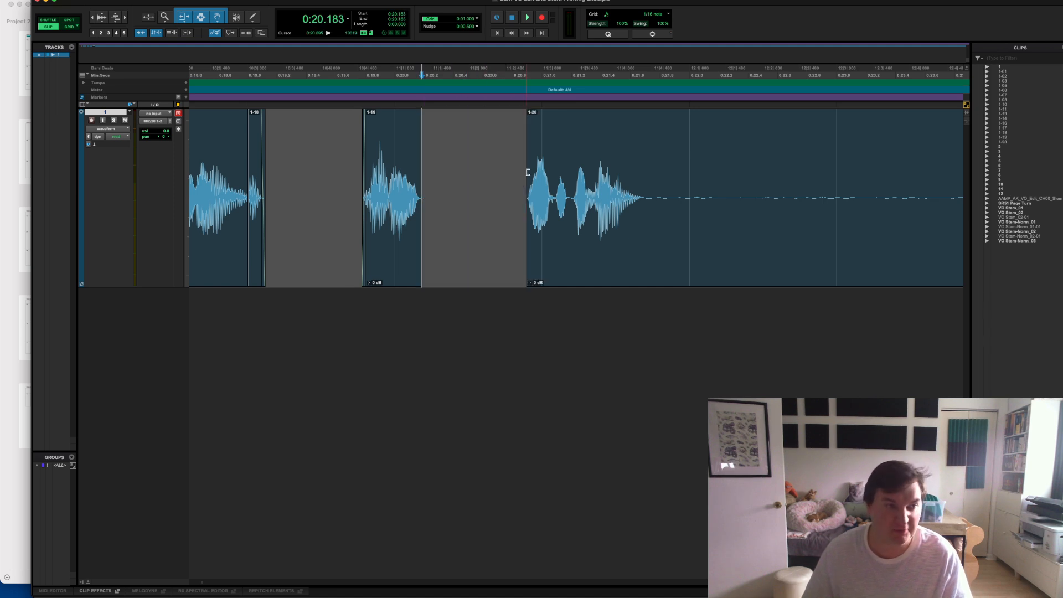
pyautogui.click(356, 147)
pyautogui.press('space')
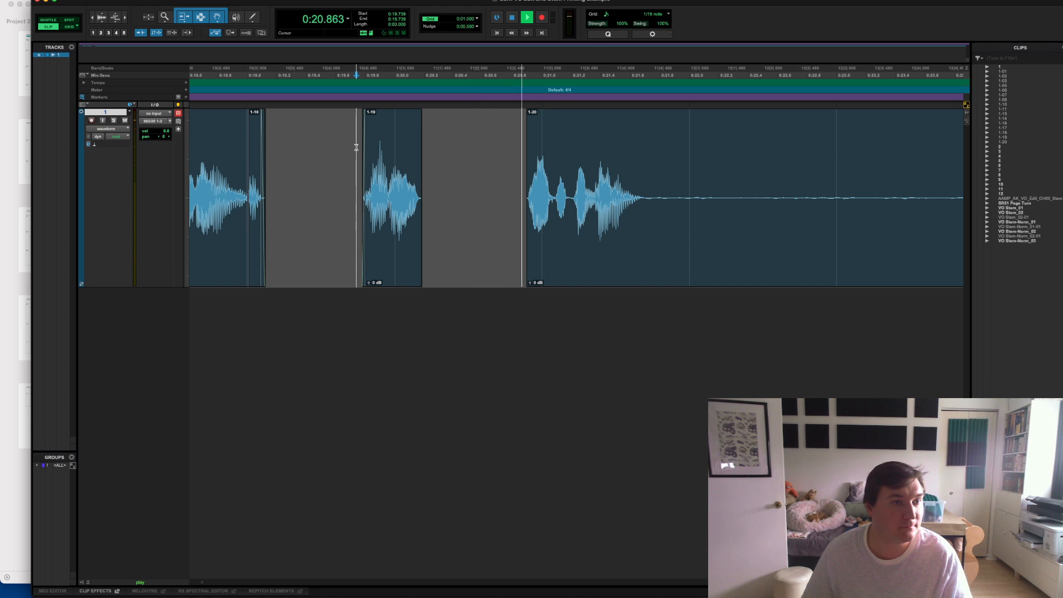
pyautogui.press('space')
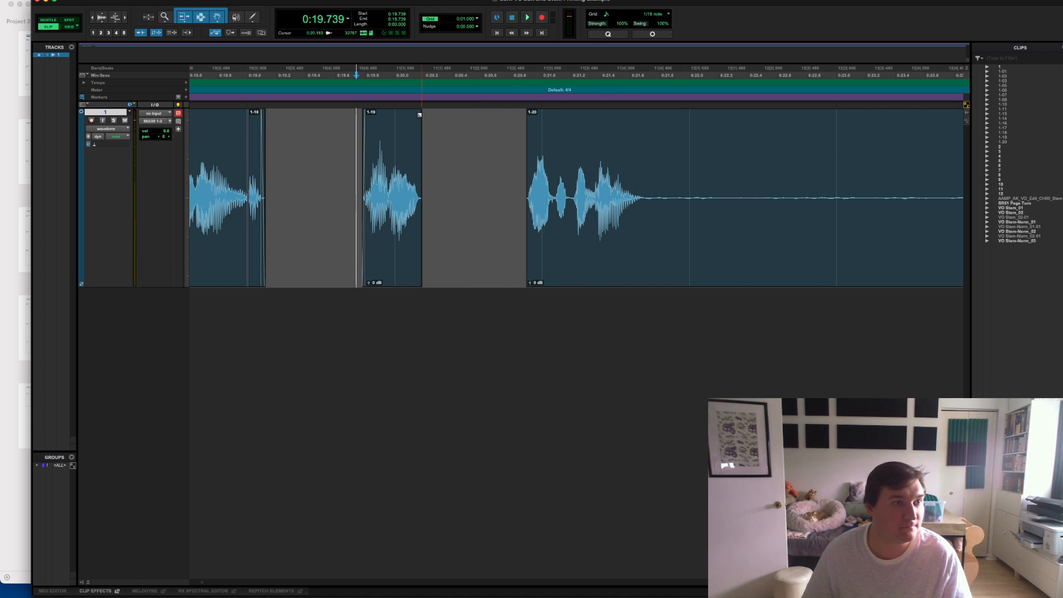
# Add a short fade-out to the clip ending at 0:20.183 and an 11 ms fade-in to the one starting at 0:20.895, and audition them.
pyautogui.press('space')
pyautogui.click(343, 124)
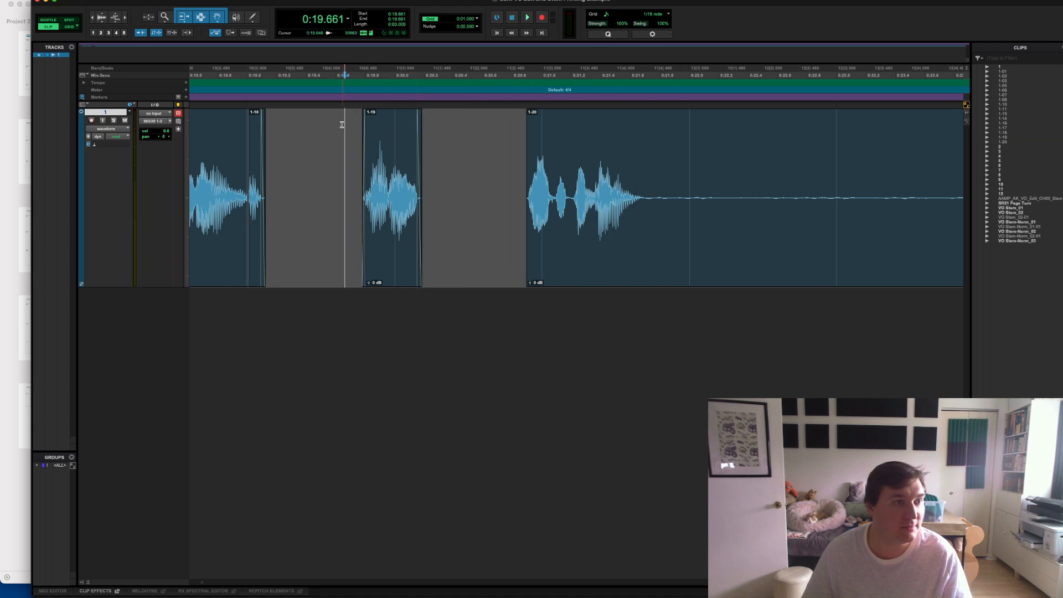
pyautogui.press('space')
pyautogui.click(528, 111)
pyautogui.moveTo(528, 111); pyautogui.dragTo(528, 111)
pyautogui.press('space')
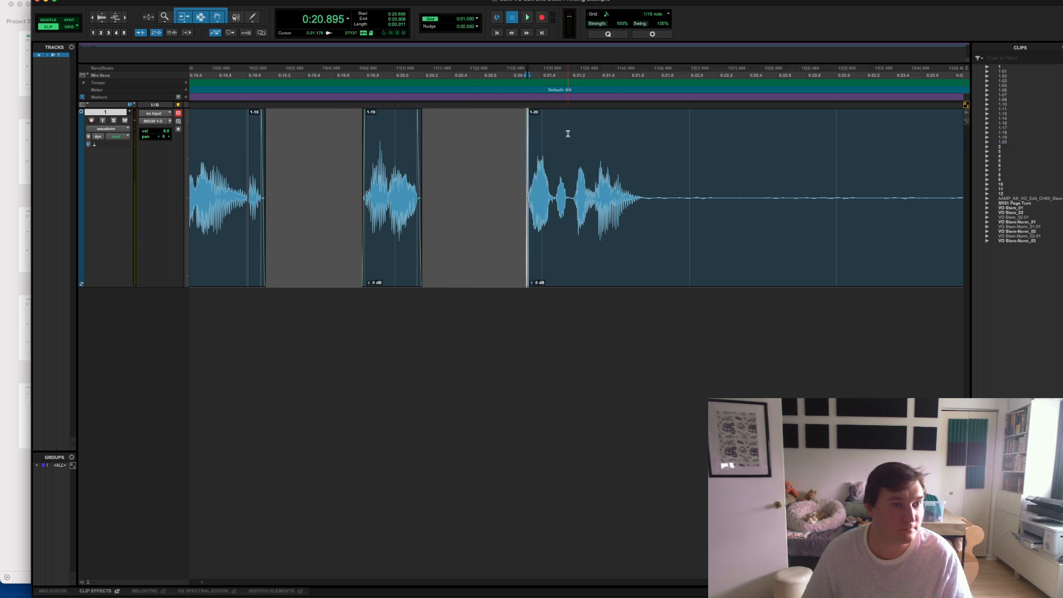
pyautogui.click(496, 148)
pyautogui.press('space')
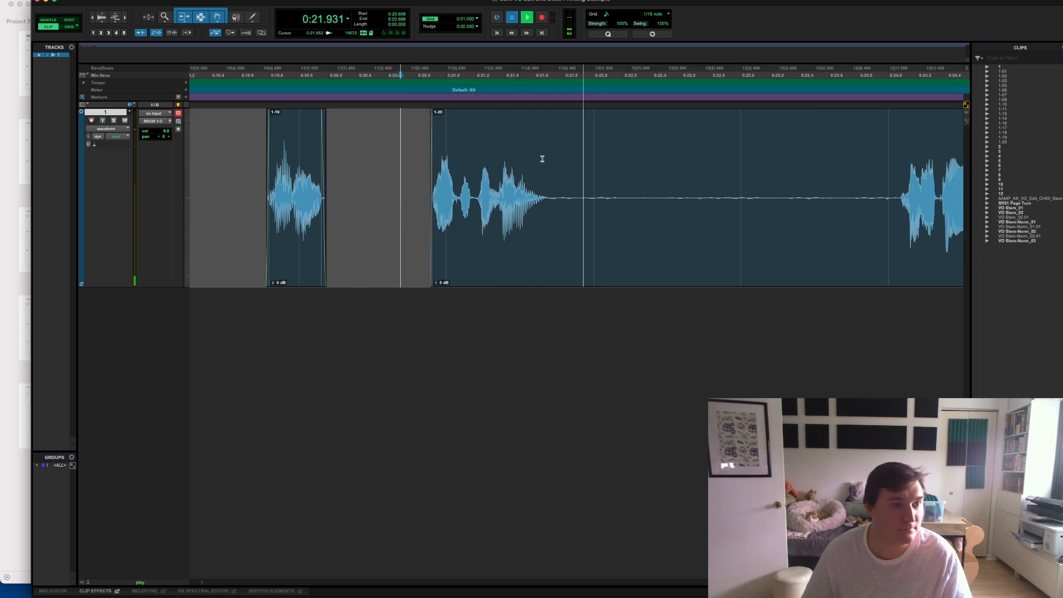
pyautogui.press('space')
# Delete the silence from 0:21.704 to 0:24.070 and add a short fade-out to the clip before the gap.
pyautogui.moveTo(550, 179); pyautogui.dragTo(898, 184)
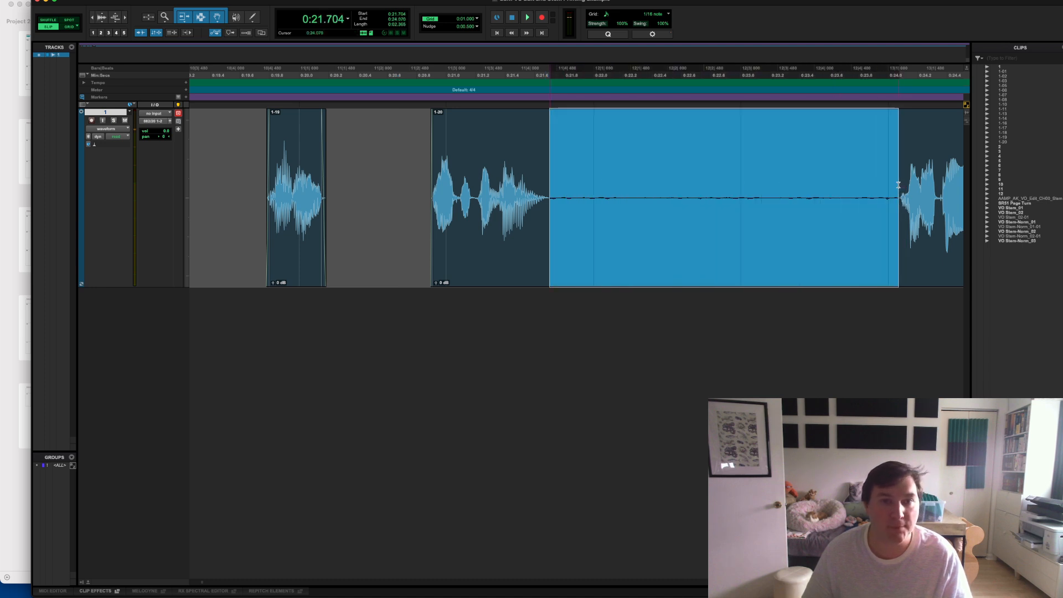
pyautogui.press('Delete')
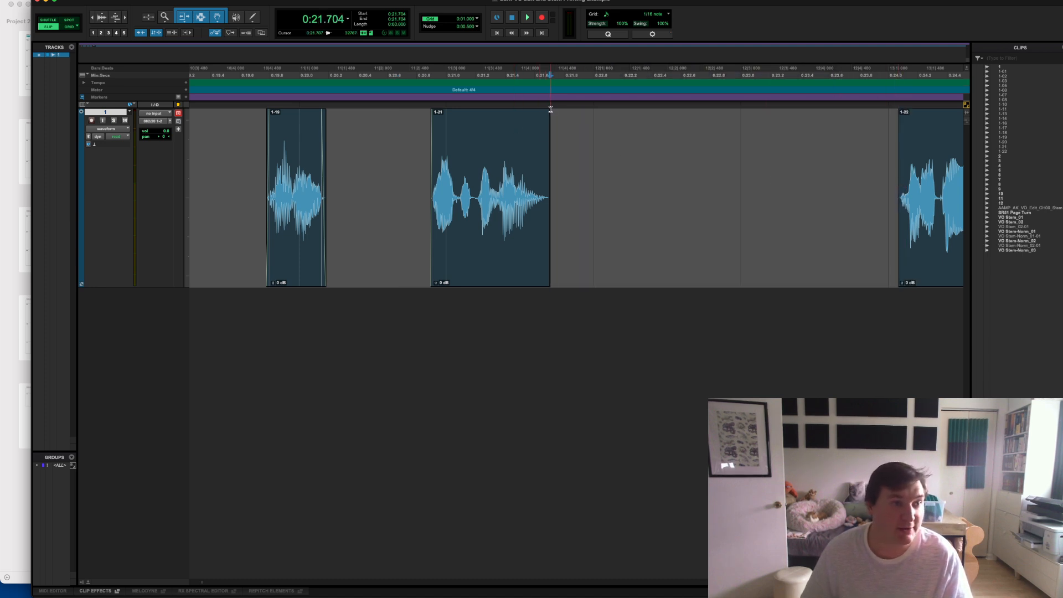
pyautogui.click(861, 131)
pyautogui.press('space')
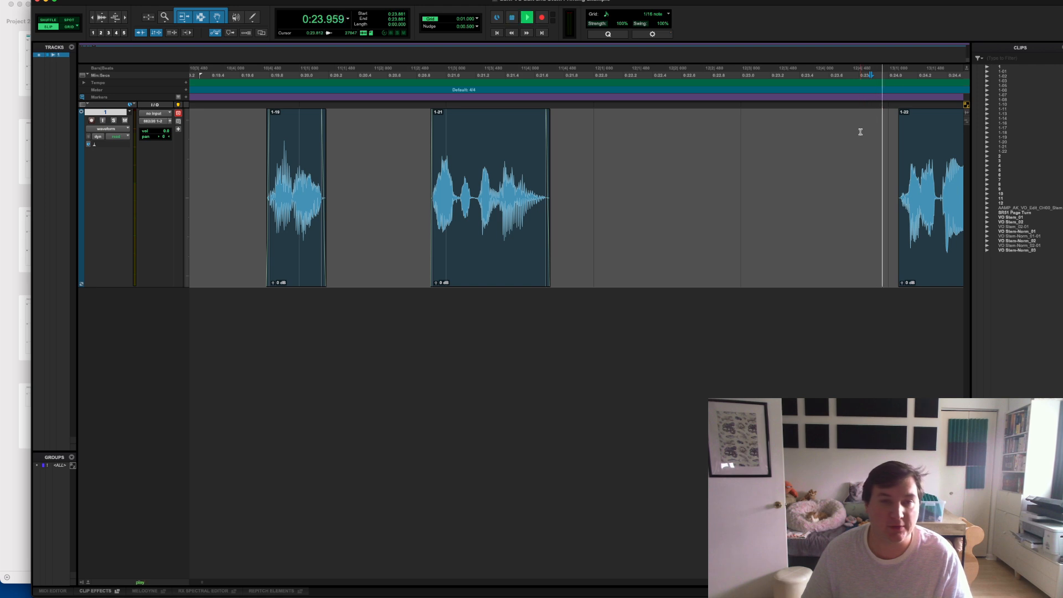
pyautogui.press('space')
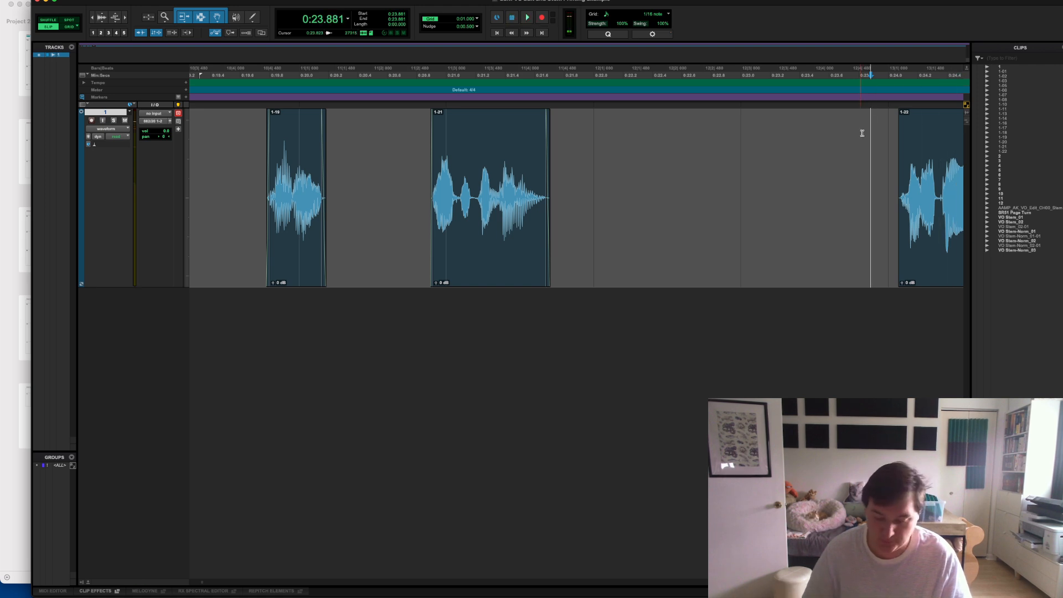
# Look over the edited takes from the start of the timeline and switch to the Chicken Little script PDF to review the Title section.
pyautogui.press('r')
pyautogui.press('r')
pyautogui.press('r')
pyautogui.hscroll(-2, 531, 218)
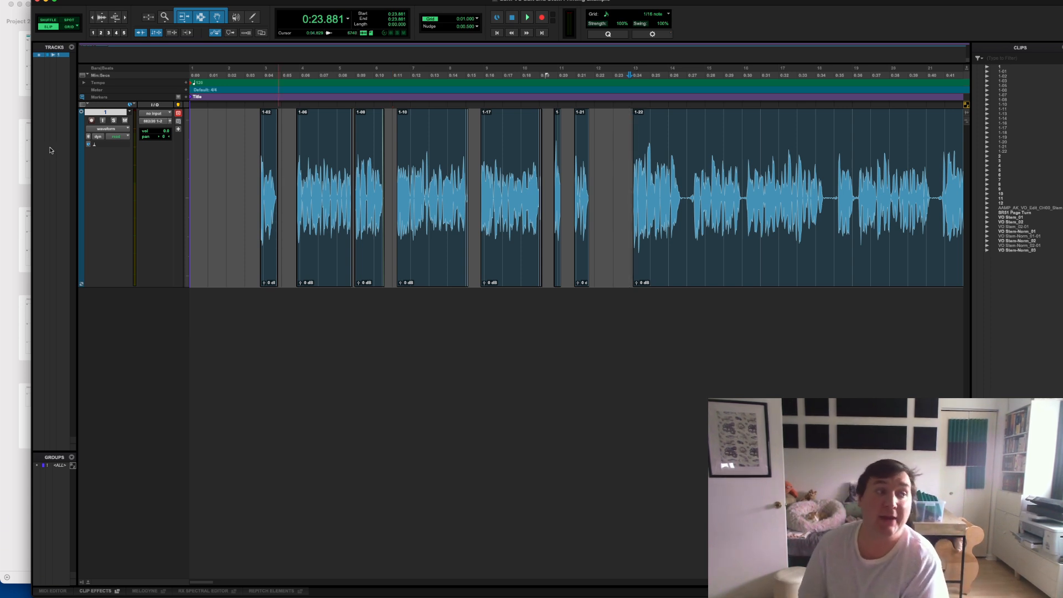
pyautogui.click(8, 195)
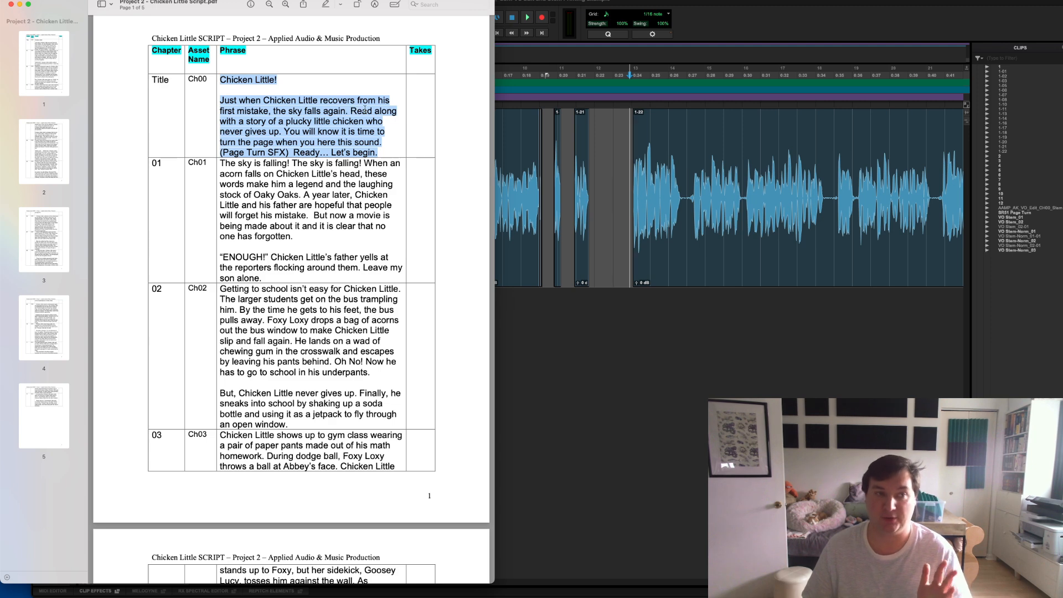
# Return to the Pro Tools session, move the Title clips before the large gap as a group to 0:00.000, and audition the start.
pyautogui.click(581, 325)
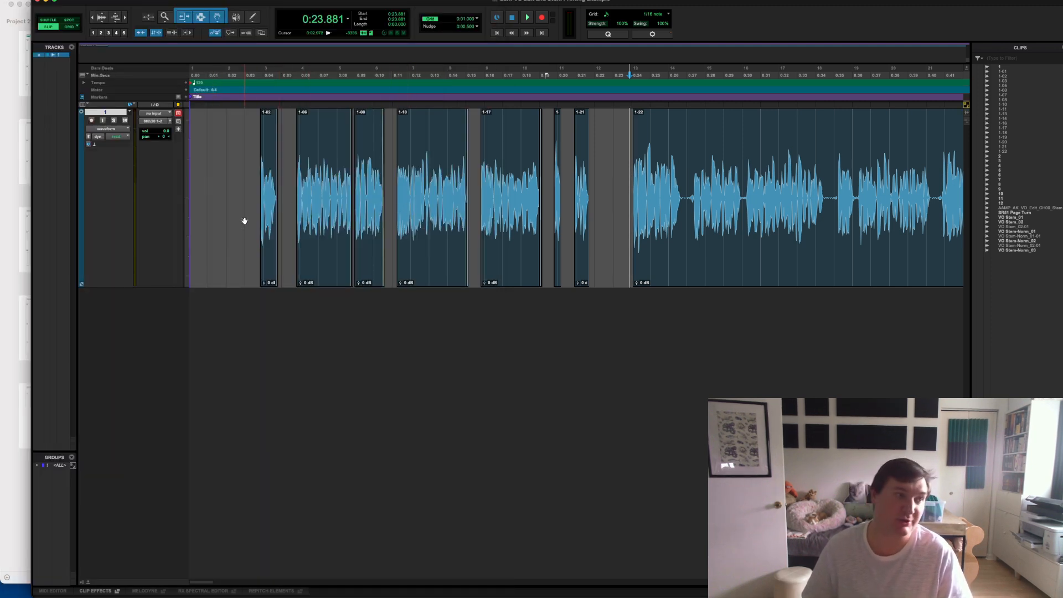
pyautogui.click(269, 220)
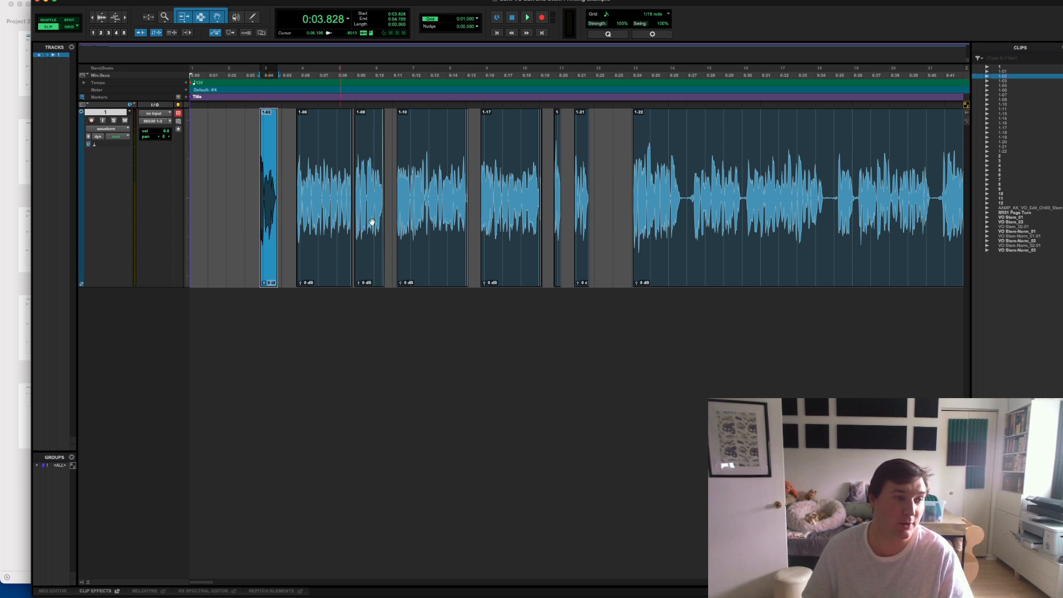
pyautogui.keyDown('shift'); pyautogui.click(581, 227); pyautogui.keyUp('shift')
pyautogui.moveTo(269, 227); pyautogui.dragTo(182, 222)
pyautogui.press('Return')
pyautogui.press('space')
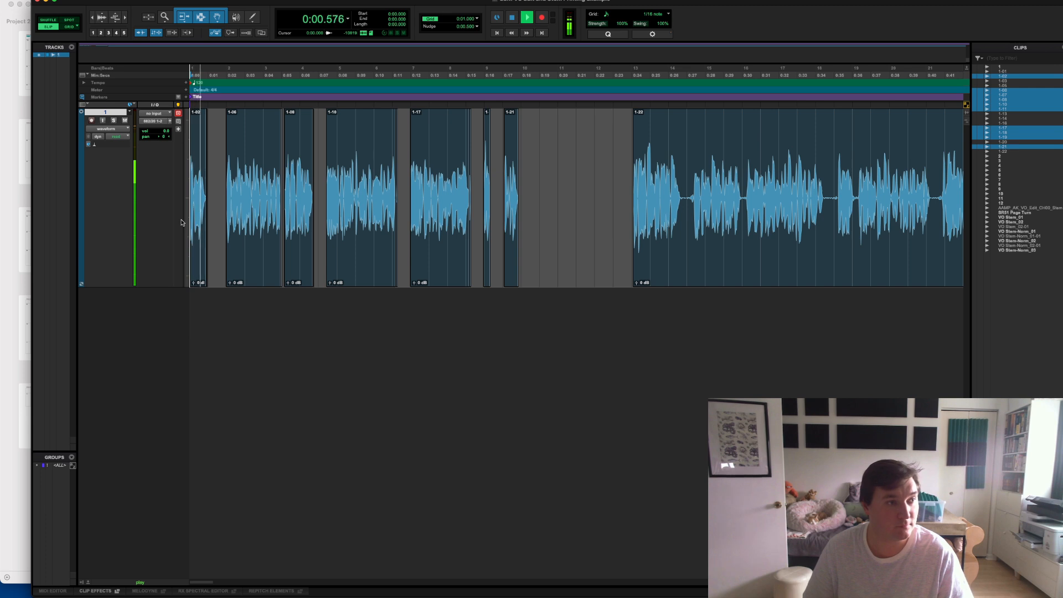
pyautogui.press('space')
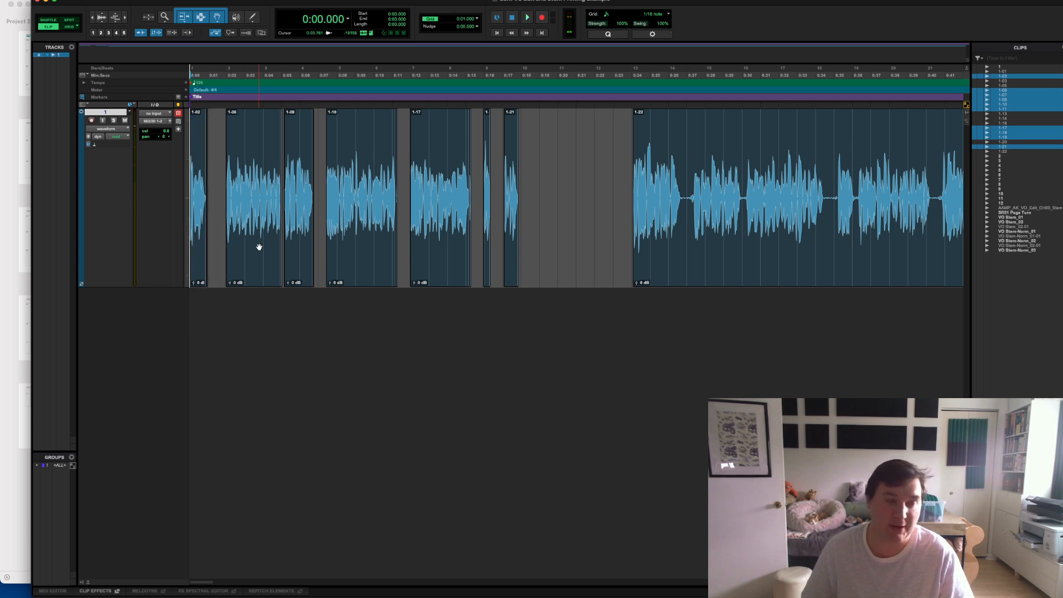
# Shift the Title clips from the second one onward earlier to about 0:01.55 to tighten the first pause, and audition it.
pyautogui.press('super+bracketright')
pyautogui.click(274, 248)
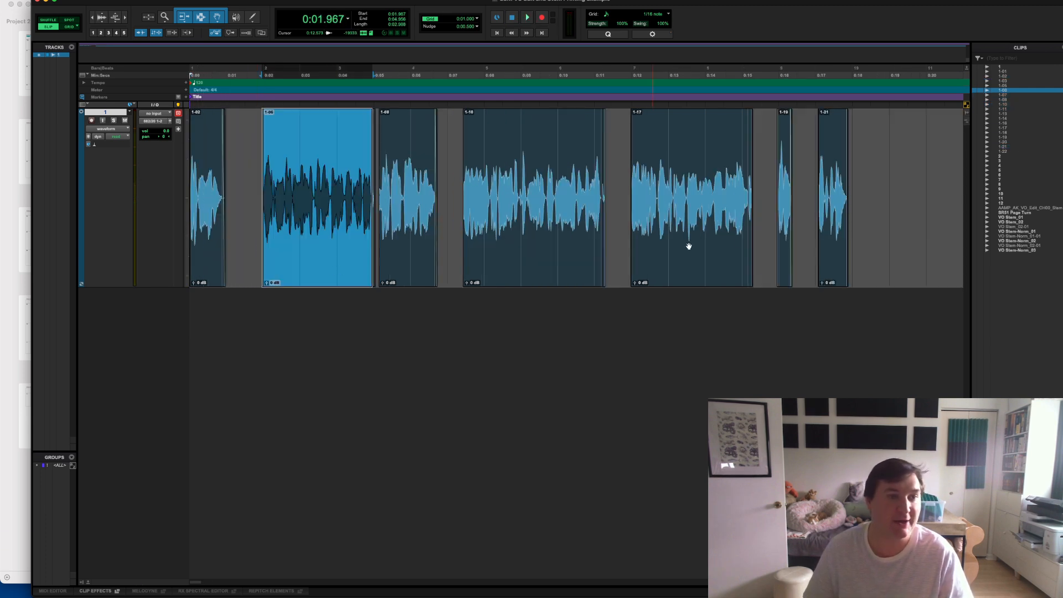
pyautogui.keyDown('shift'); pyautogui.click(829, 251); pyautogui.keyUp('shift')
pyautogui.moveTo(330, 254); pyautogui.dragTo(314, 255)
pyautogui.press('Return')
pyautogui.press('space')
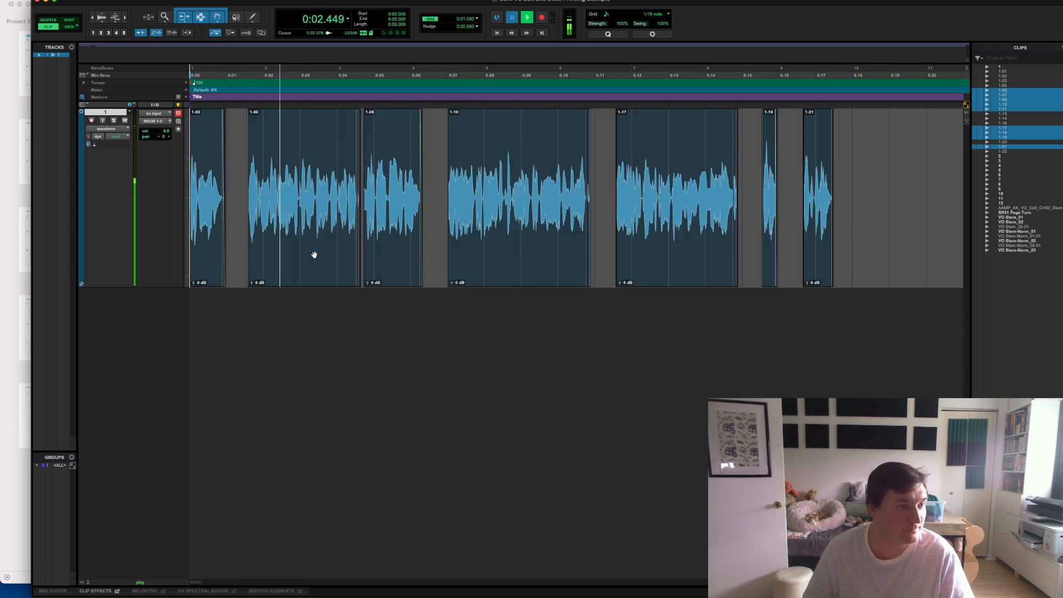
pyautogui.press('space')
# Nudge the second through last Title clips slightly earlier again, to about 0:01.45, and audition from the start.
pyautogui.click(313, 254)
pyautogui.keyDown('shift'); pyautogui.click(809, 226); pyautogui.keyUp('shift')
pyautogui.moveTo(666, 238); pyautogui.dragTo(662, 239)
pyautogui.press('Return')
pyautogui.press('space')
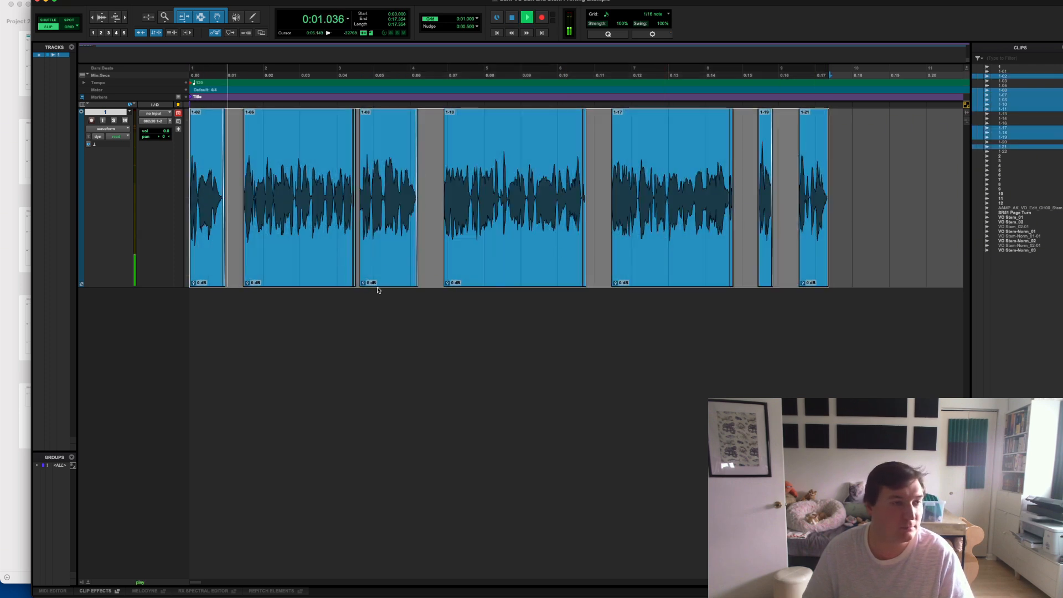
pyautogui.click(431, 197)
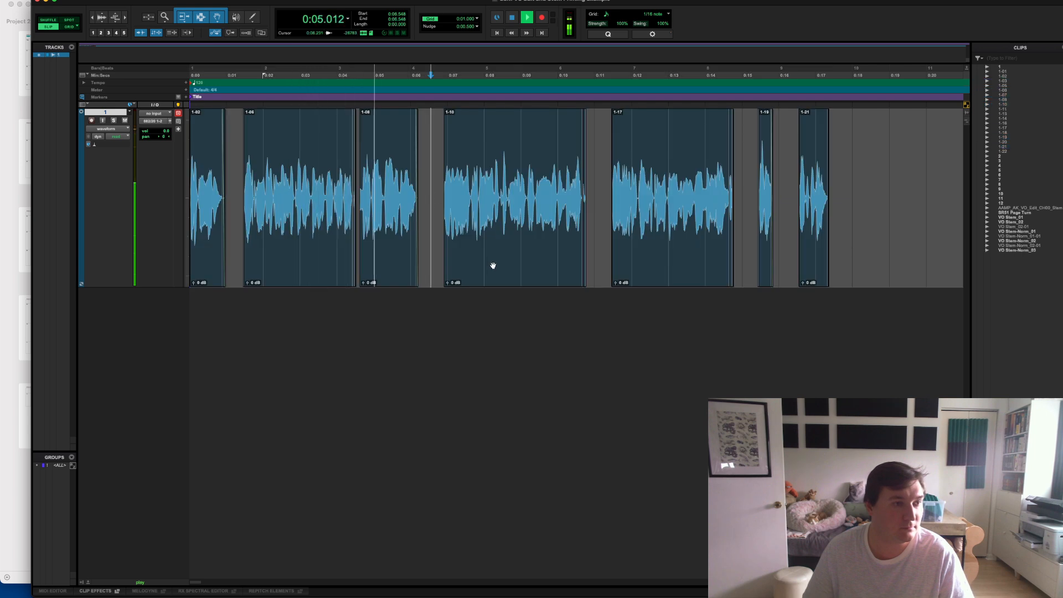
pyautogui.press('space')
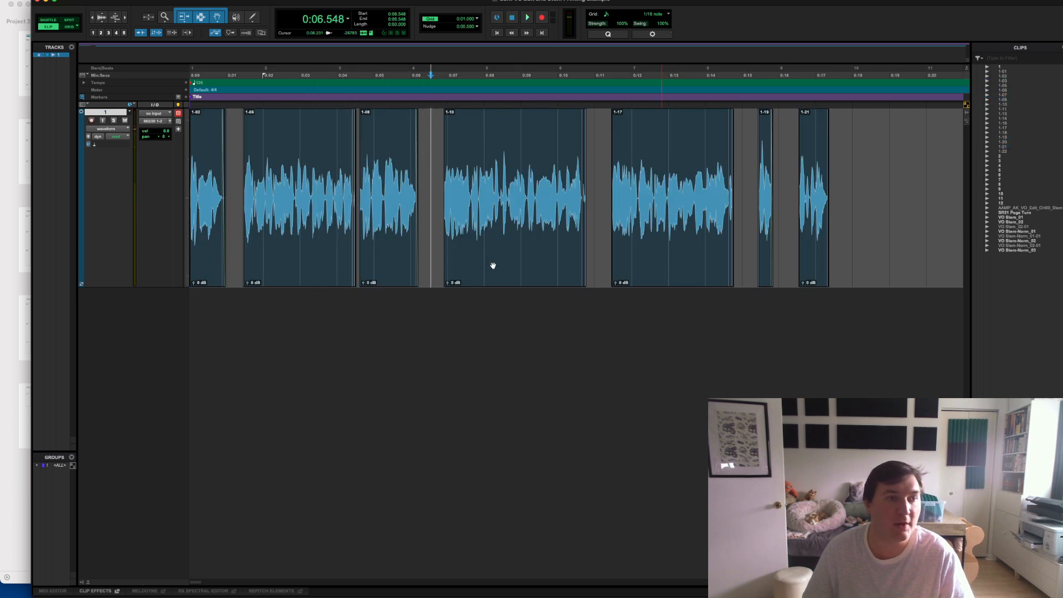
# Move the Title clips from the fourth one onward earlier to 0:06.498 and audition the transition from 0:05.015.
pyautogui.click(494, 264)
pyautogui.keyDown('shift'); pyautogui.click(810, 249); pyautogui.keyUp('shift')
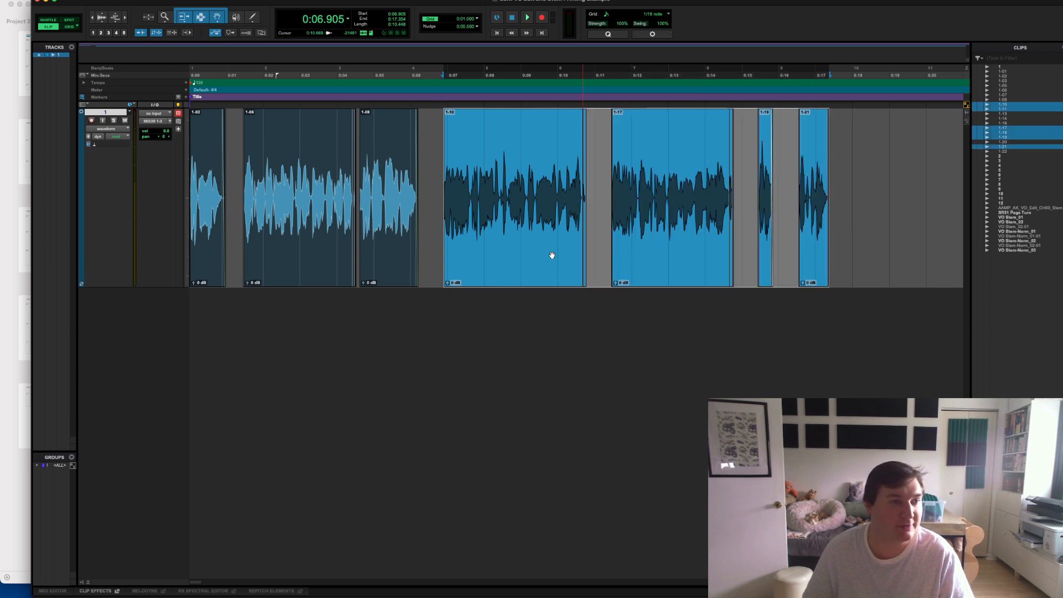
pyautogui.moveTo(550, 254); pyautogui.dragTo(494, 247)
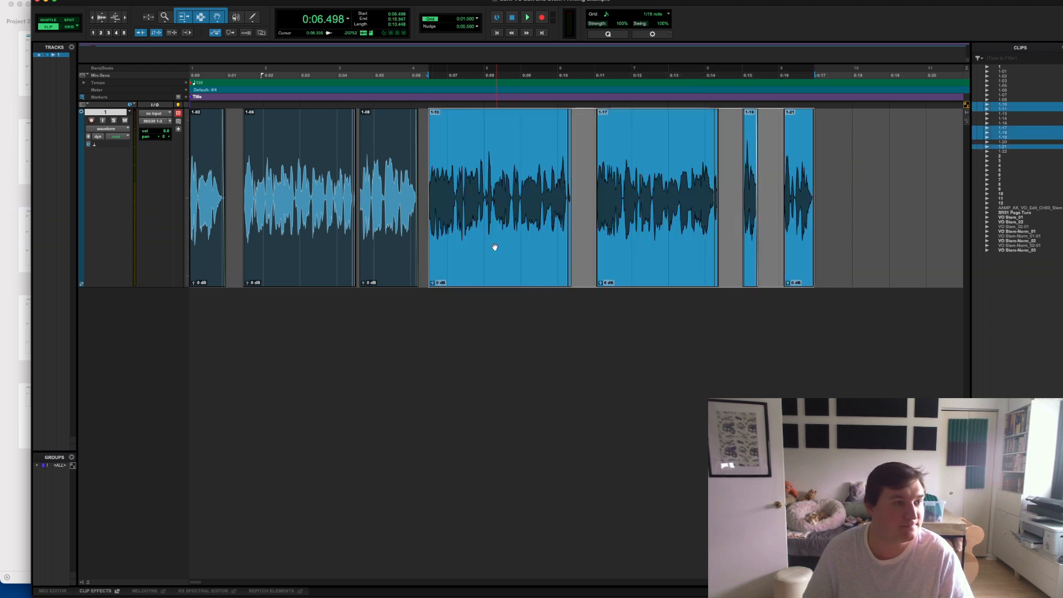
pyautogui.click(374, 145)
pyautogui.press('space')
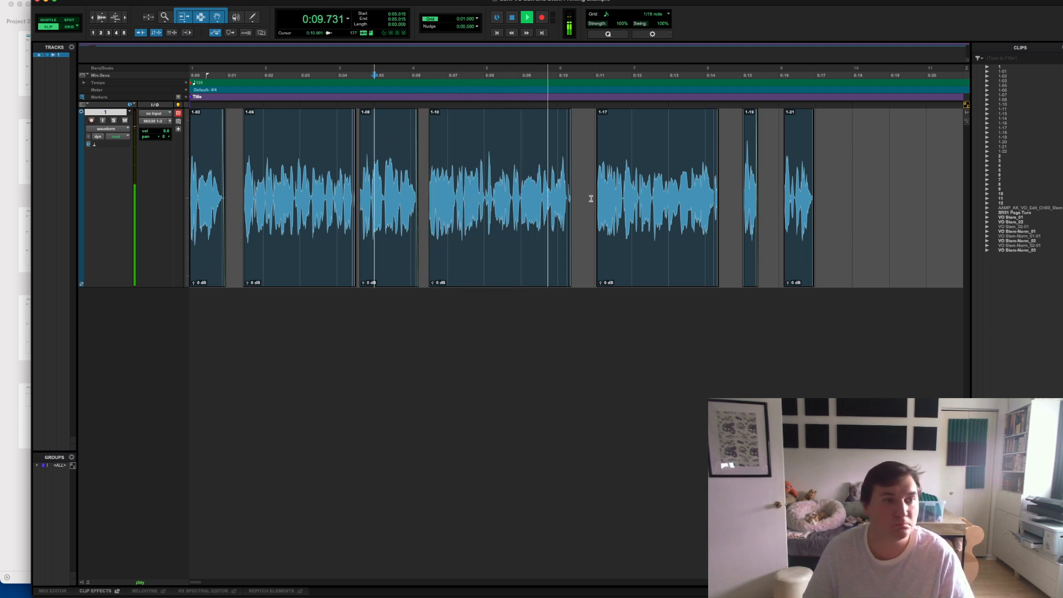
pyautogui.press('space')
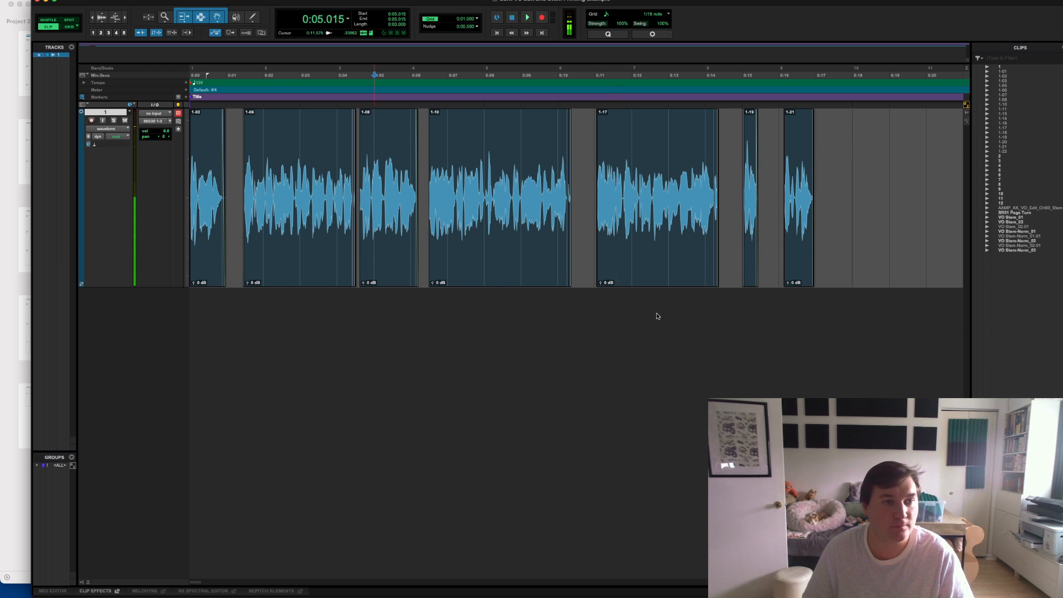
# Move the Title clips from 1-17 onward earlier to 0:10.747 and briefly audition the lead-in to that gap.
pyautogui.click(672, 255)
pyautogui.keyDown('shift'); pyautogui.click(803, 252); pyautogui.keyUp('shift')
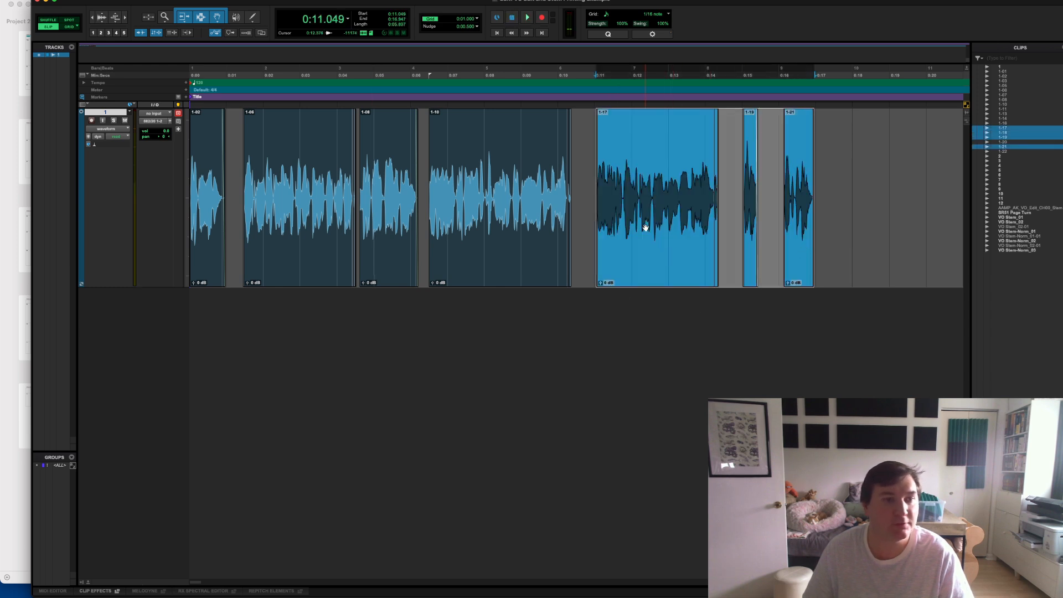
pyautogui.moveTo(635, 228); pyautogui.dragTo(634, 228)
pyautogui.click(528, 152)
pyautogui.press('space')
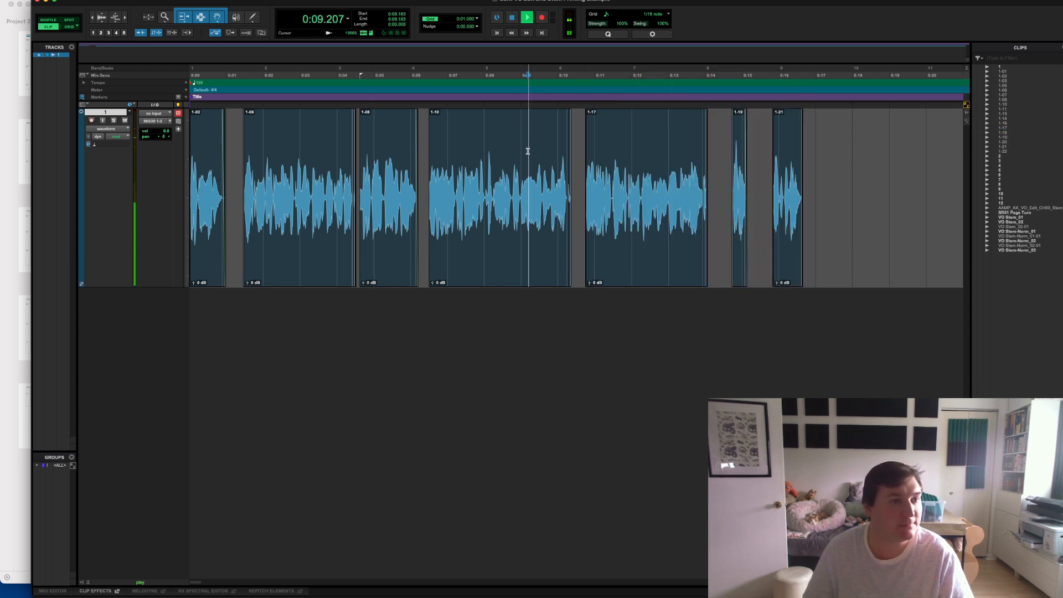
pyautogui.press('space')
# Try moving the Title clips from 1-17 onward to 0:10.666, audition the tighter pause, and undo the move.
pyautogui.click(631, 237)
pyautogui.keyDown('shift'); pyautogui.click(783, 244); pyautogui.keyUp('shift')
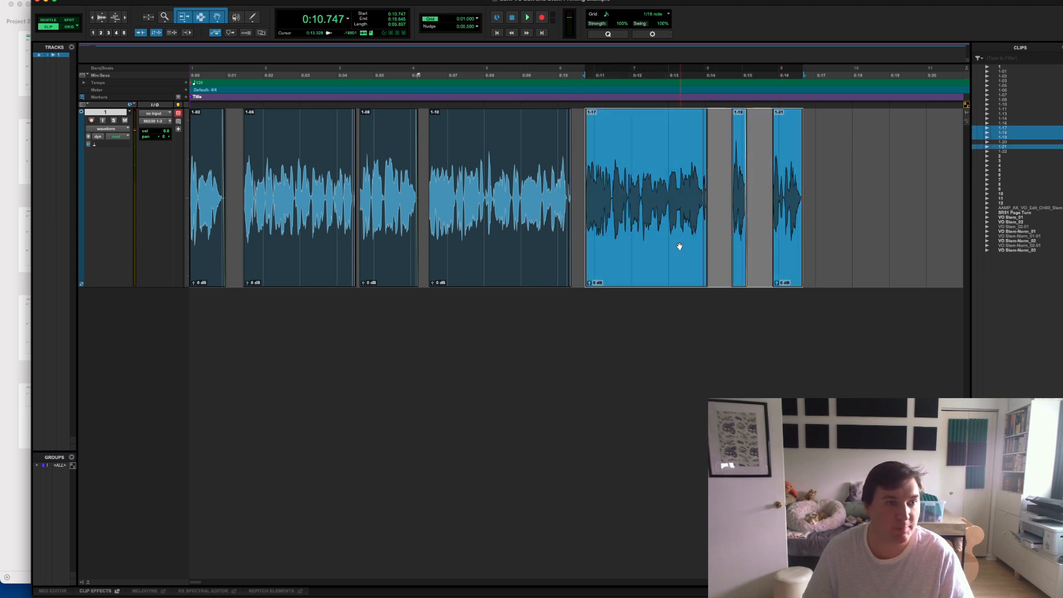
pyautogui.moveTo(680, 246); pyautogui.dragTo(676, 245)
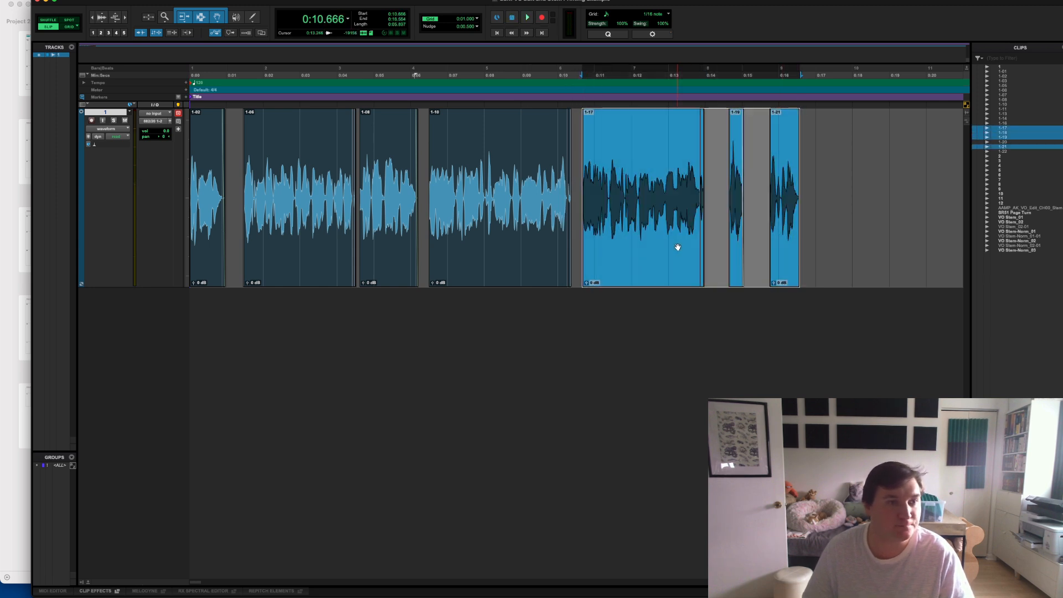
pyautogui.click(516, 162)
pyautogui.press('space')
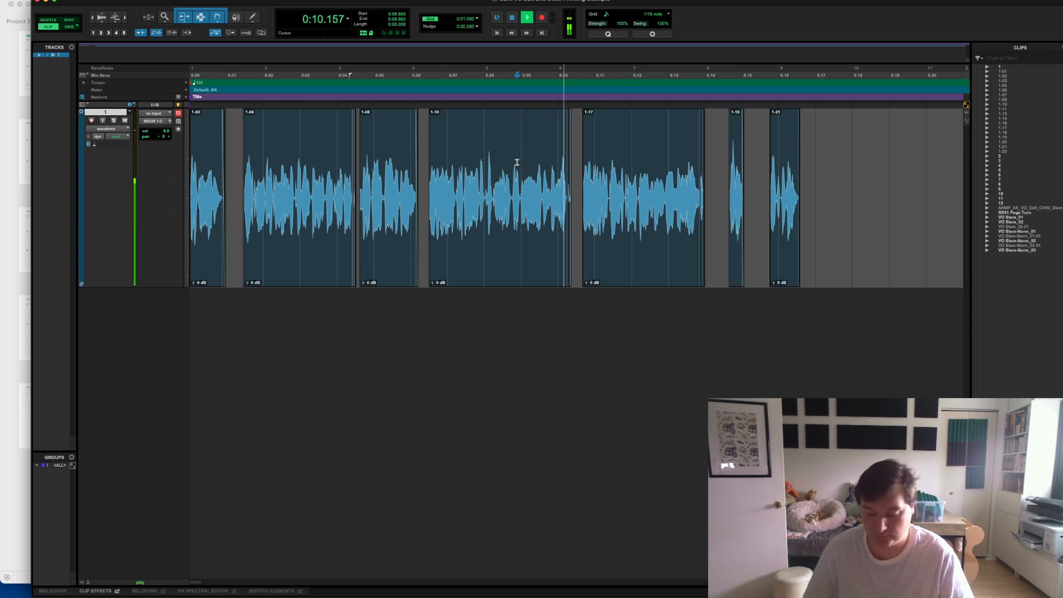
pyautogui.press('t')
pyautogui.hscroll(4, 631, 184)
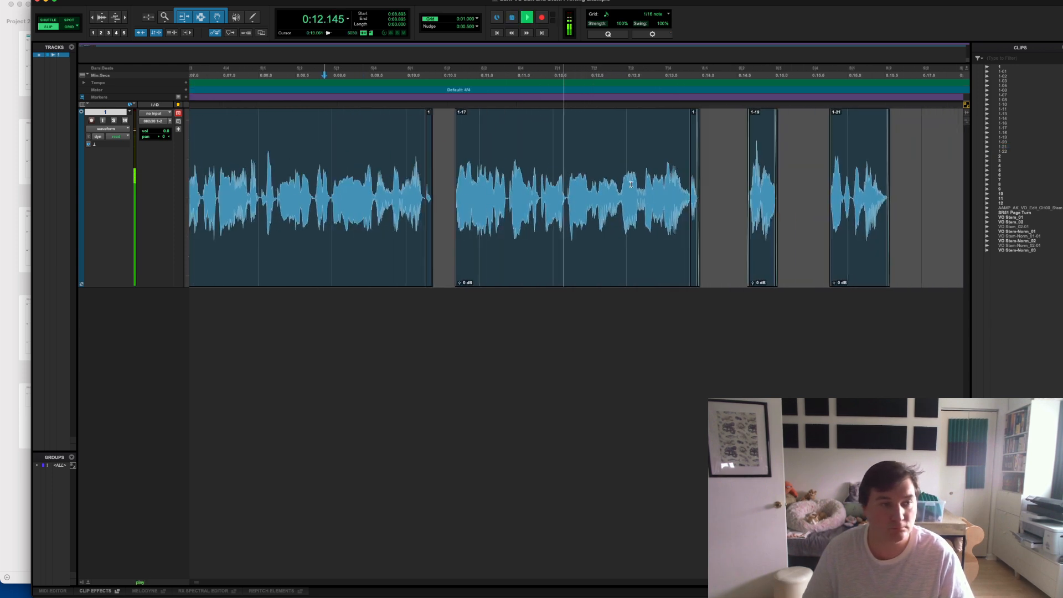
pyautogui.hscroll(1, 620, 216)
pyautogui.press('space')
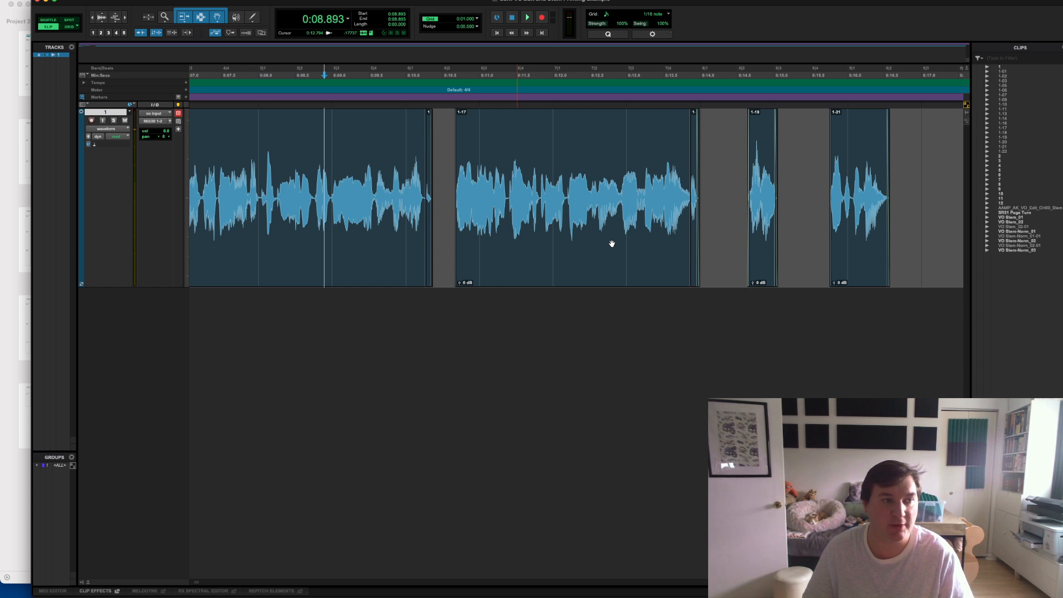
pyautogui.press('super+z')
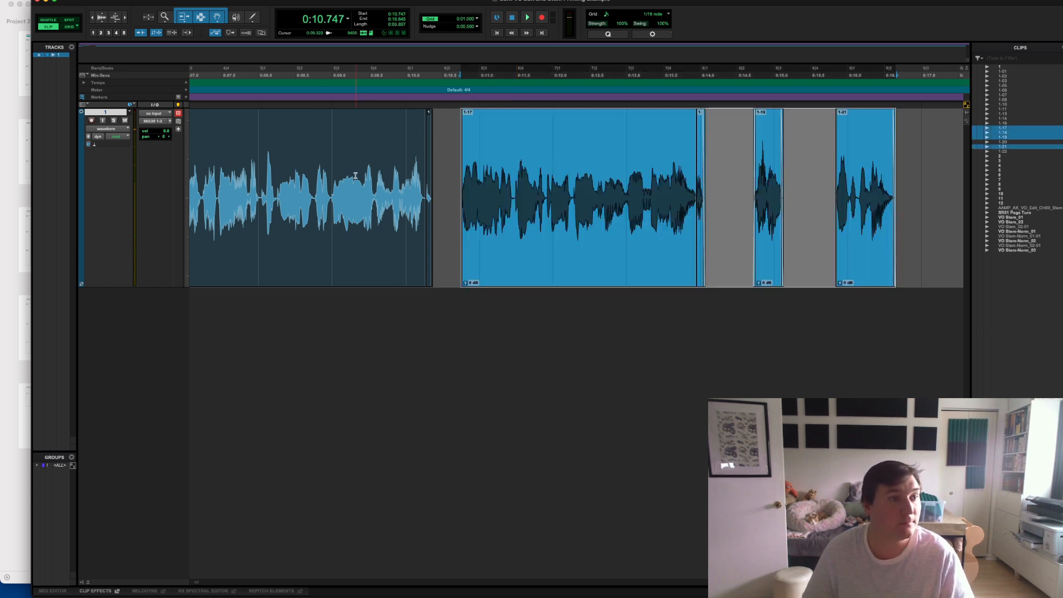
# Audition the pacing of the remaining Title clips from 0:09.026 through the last one.
pyautogui.click(334, 167)
pyautogui.press('space')
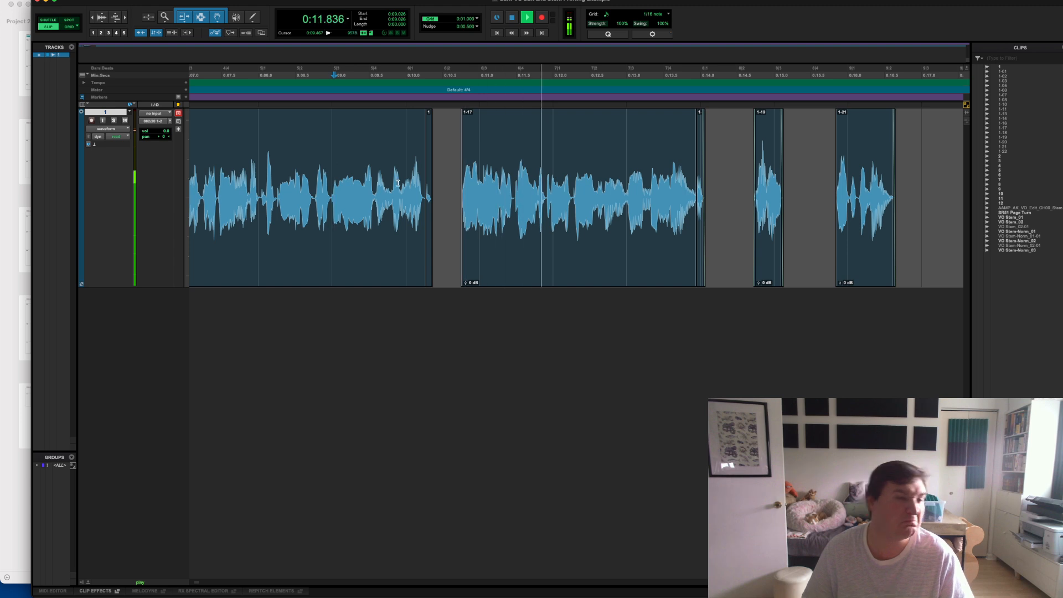
pyautogui.press('super+bracketleft')
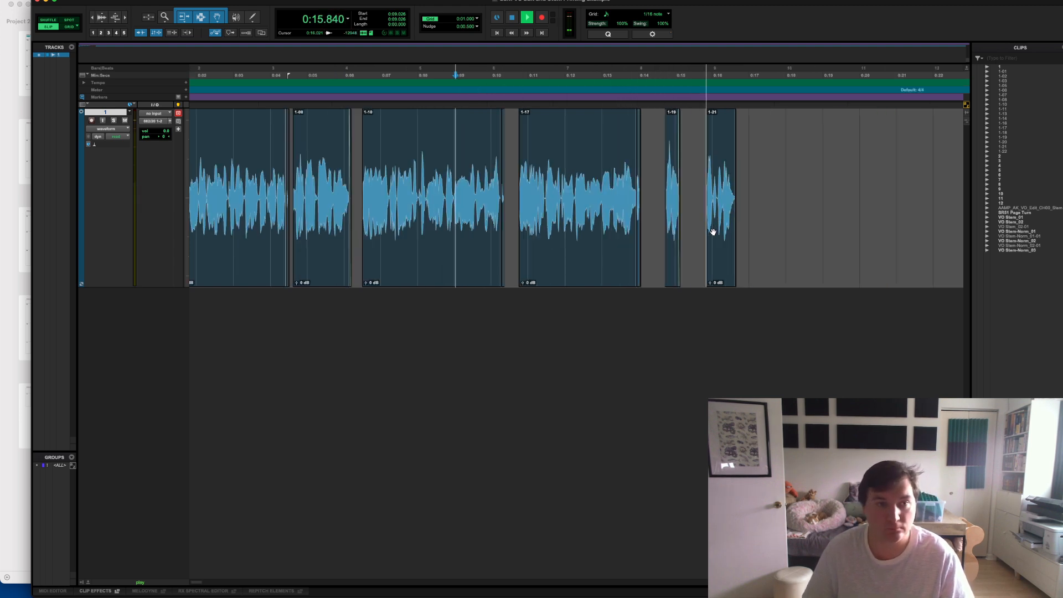
pyautogui.press('space')
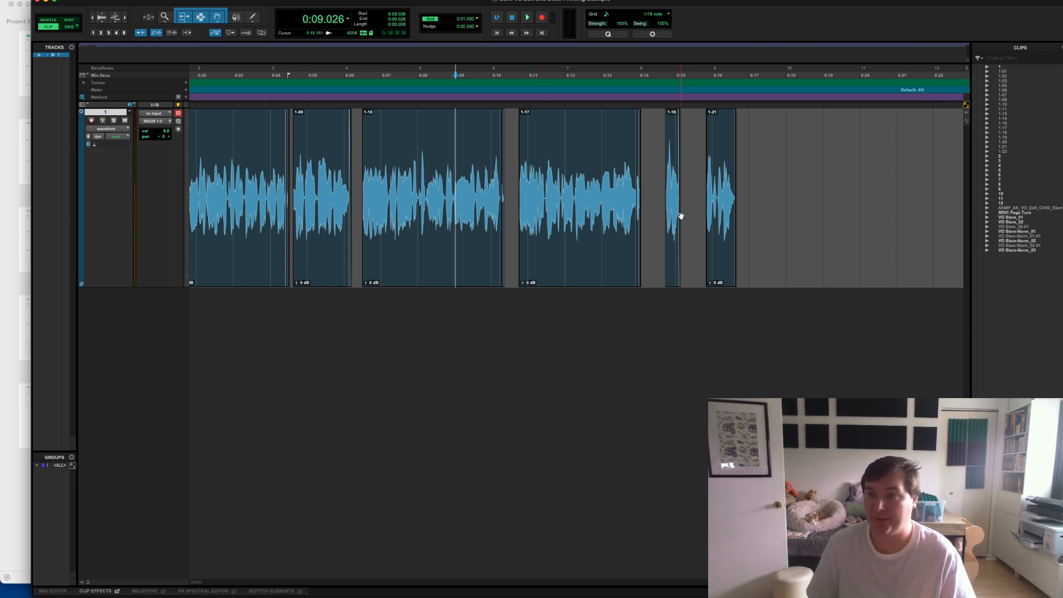
# Add the SR51 Page Turn clip on a new track below the voice-over and position it at 0:14.053, where the preceding phrase ends.
pyautogui.click(1022, 214)
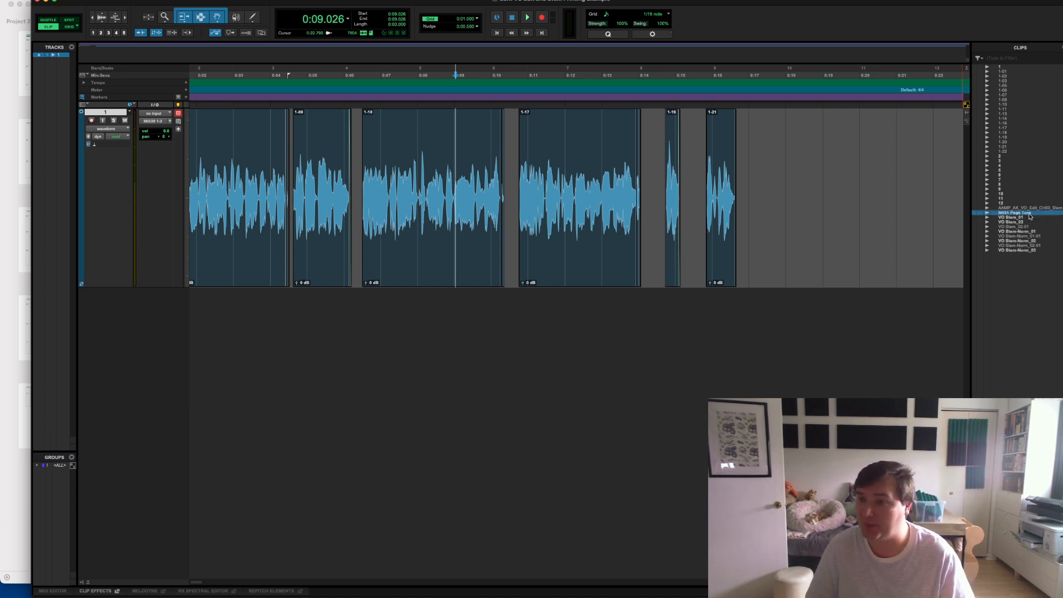
pyautogui.moveTo(1022, 216); pyautogui.dragTo(639, 309)
pyautogui.press('r')
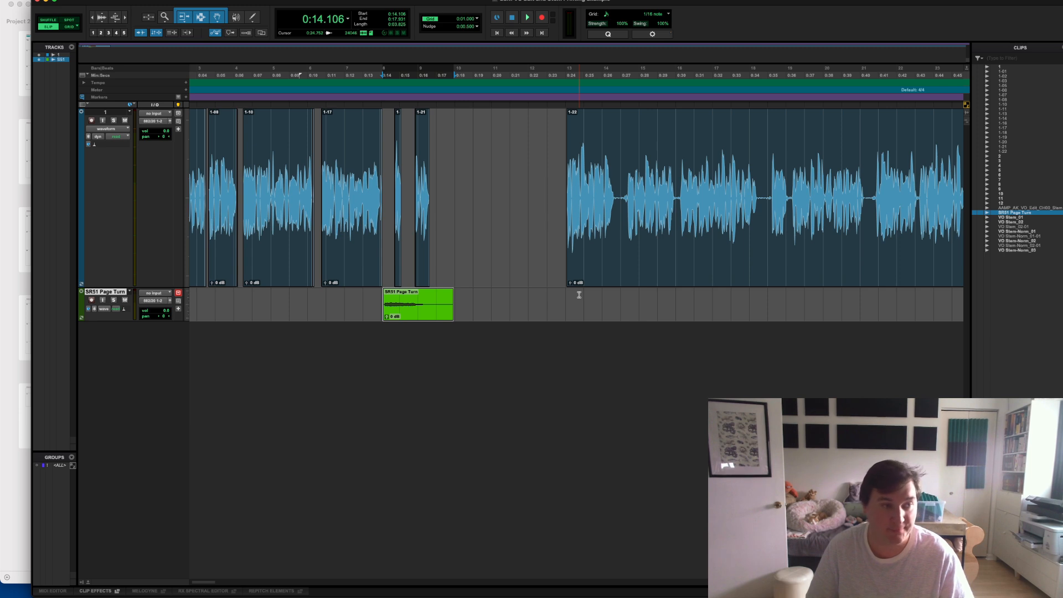
pyautogui.press('t')
pyautogui.press('t')
pyautogui.hscroll(3, 610, 289)
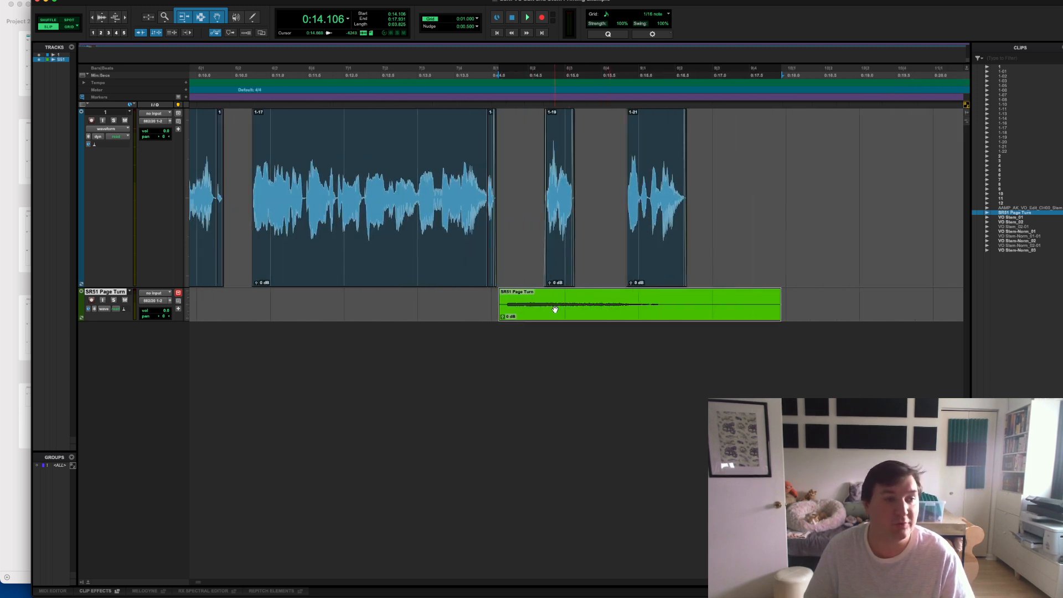
pyautogui.moveTo(555, 309); pyautogui.dragTo(551, 310)
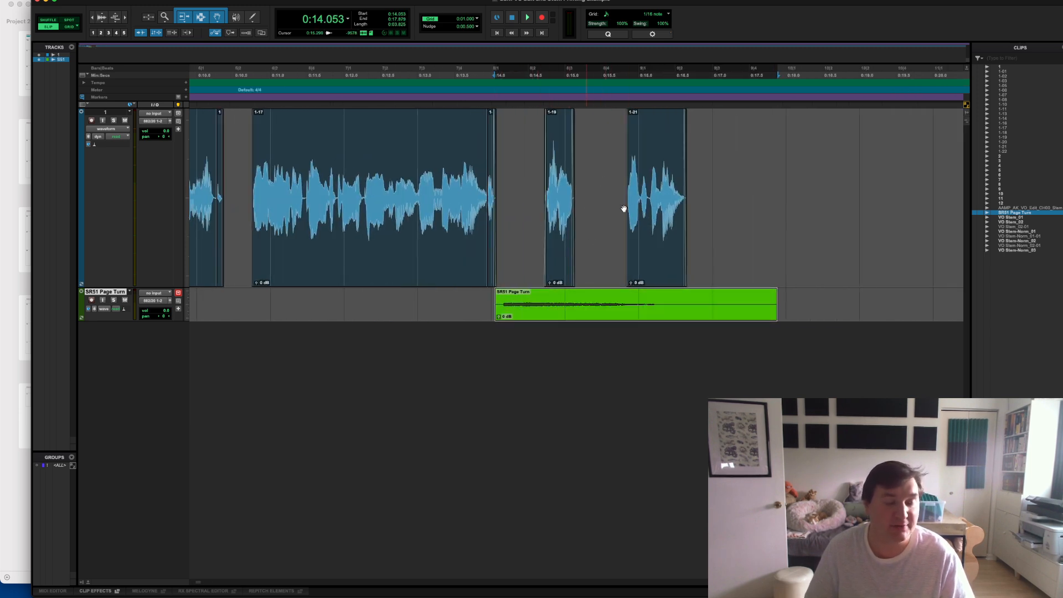
# Move the last two Title clips, 1-19 and 1-21, together to 0:16.120 to make room for the page turn, and audition the transition.
pyautogui.click(539, 197)
pyautogui.click(557, 227)
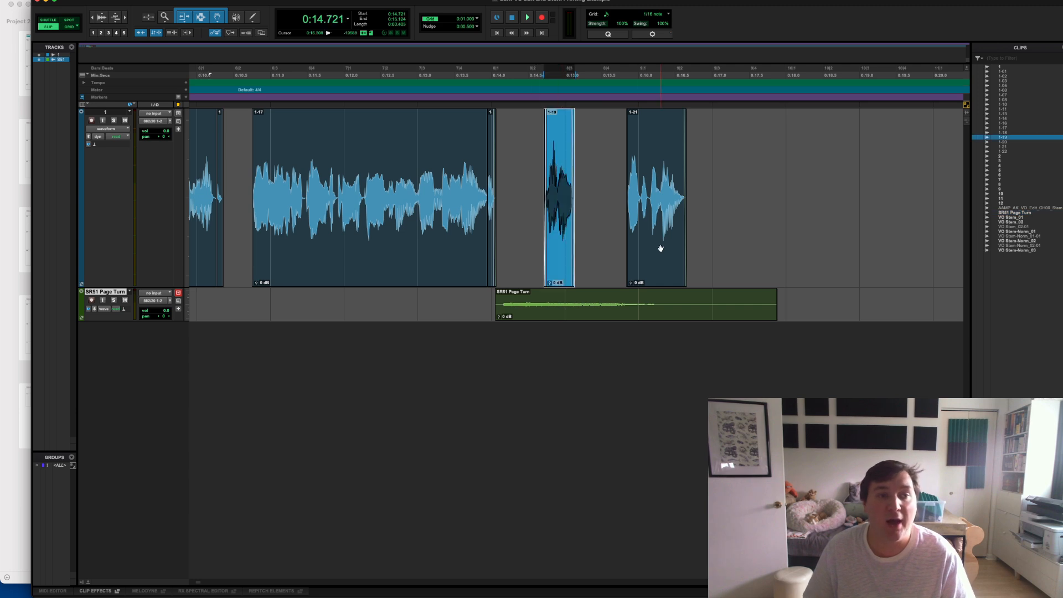
pyautogui.keyDown('shift'); pyautogui.click(661, 248); pyautogui.keyUp('shift')
pyautogui.moveTo(557, 236); pyautogui.dragTo(660, 236)
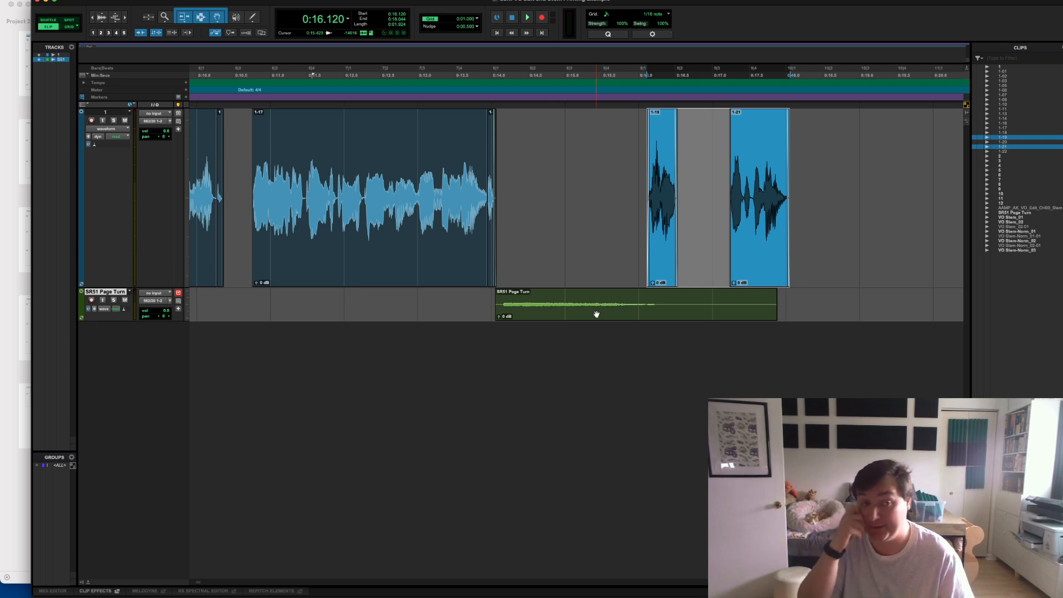
pyautogui.click(607, 209)
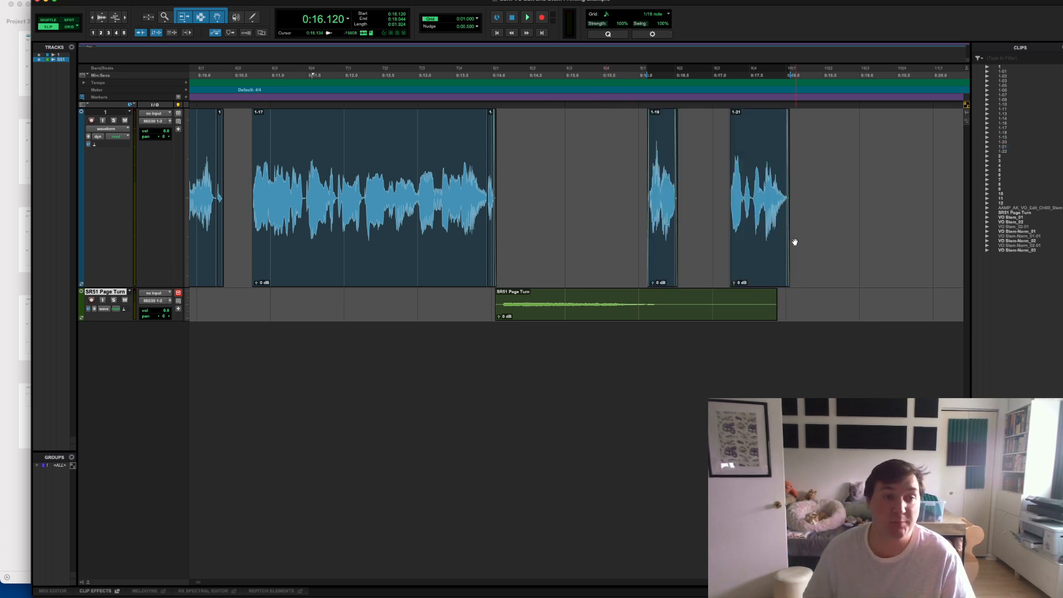
pyautogui.click(420, 173)
pyautogui.press('space')
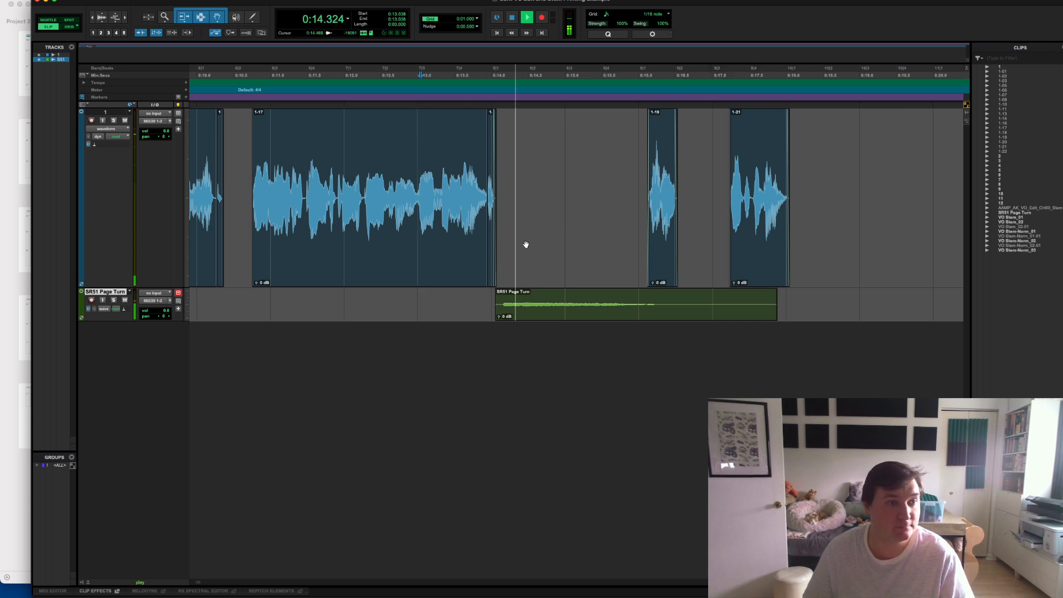
pyautogui.press('space')
# Shift the SR51 Page Turn clip slightly later, to about 0:14.2, and audition it with the voice-over from 0:12.829.
pyautogui.moveTo(525, 306); pyautogui.dragTo(547, 309)
pyautogui.click(405, 114)
pyautogui.press('space')
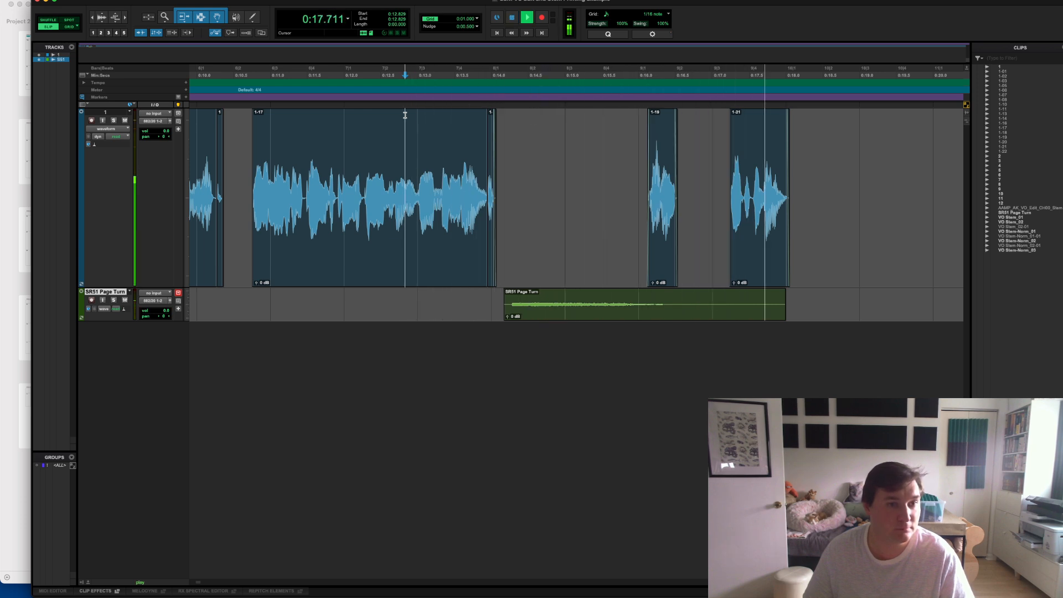
pyautogui.press('space')
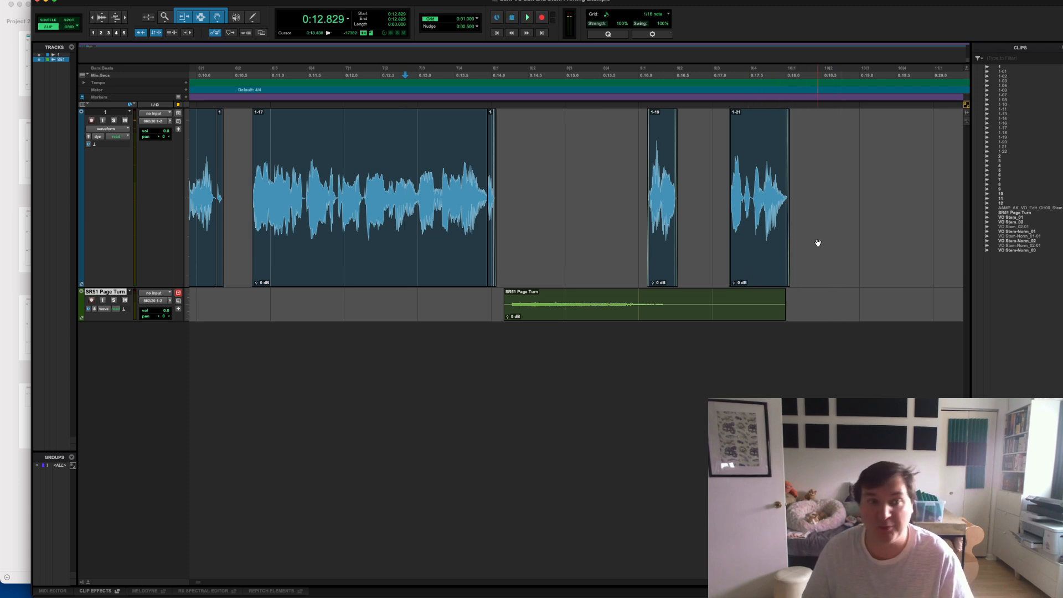
# Move clip 1-19 later to about 0:16.5 and clip 1-21 to about 0:17.4, and audition the ending from 0:12.829.
pyautogui.click(759, 250)
pyautogui.keyDown('shift'); pyautogui.click(659, 254); pyautogui.keyUp('shift')
pyautogui.moveTo(659, 254); pyautogui.dragTo(766, 251)
pyautogui.click(738, 249)
pyautogui.click(778, 247)
pyautogui.click(404, 183)
pyautogui.press('space')
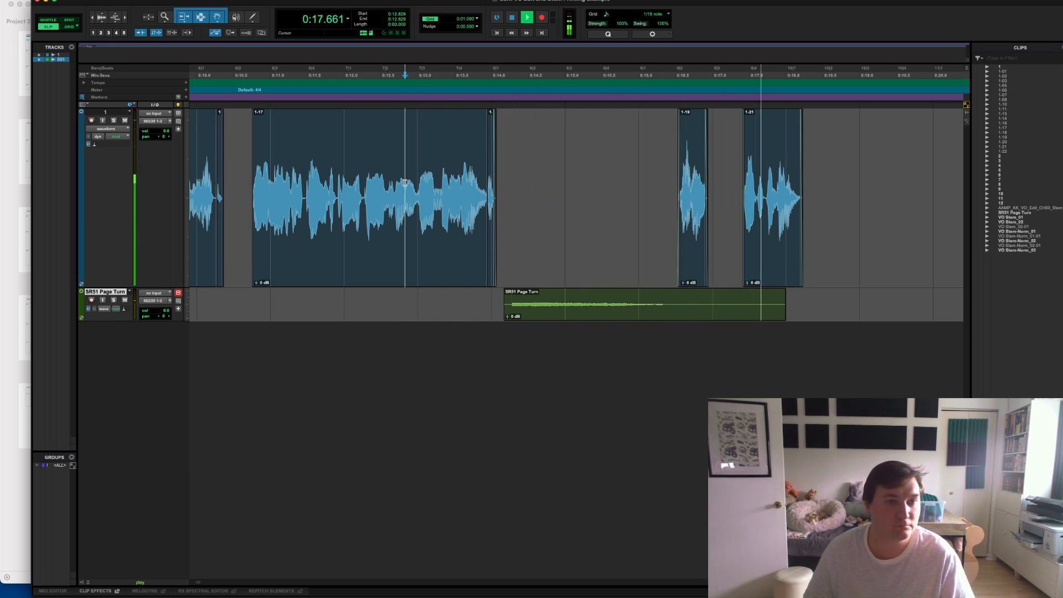
pyautogui.press('space')
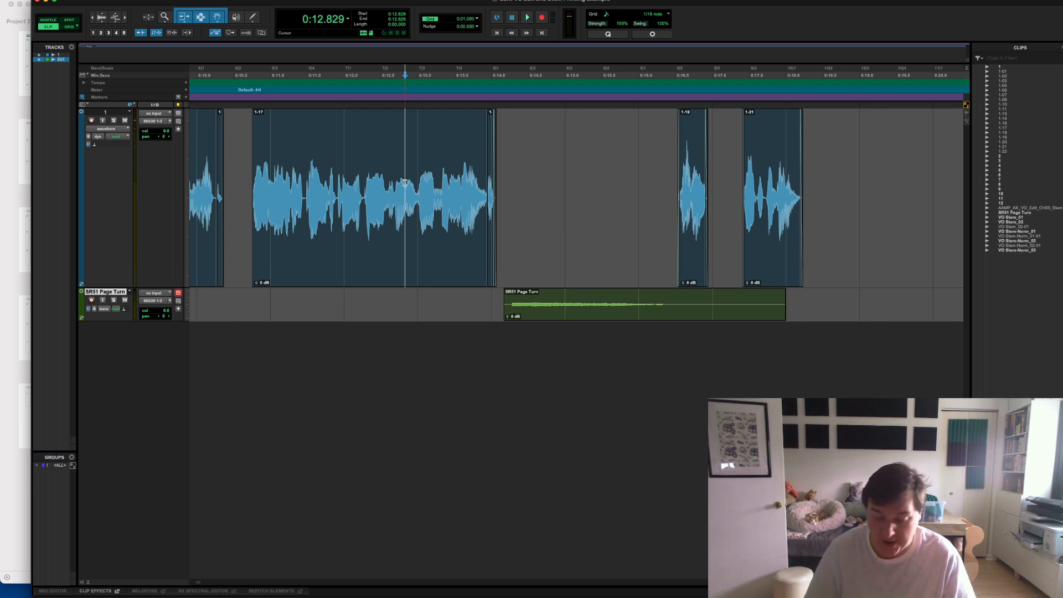
# Bring the whole Title section into view and return the playhead to 0:00.000.
pyautogui.press('r')
pyautogui.press('r')
pyautogui.press('r')
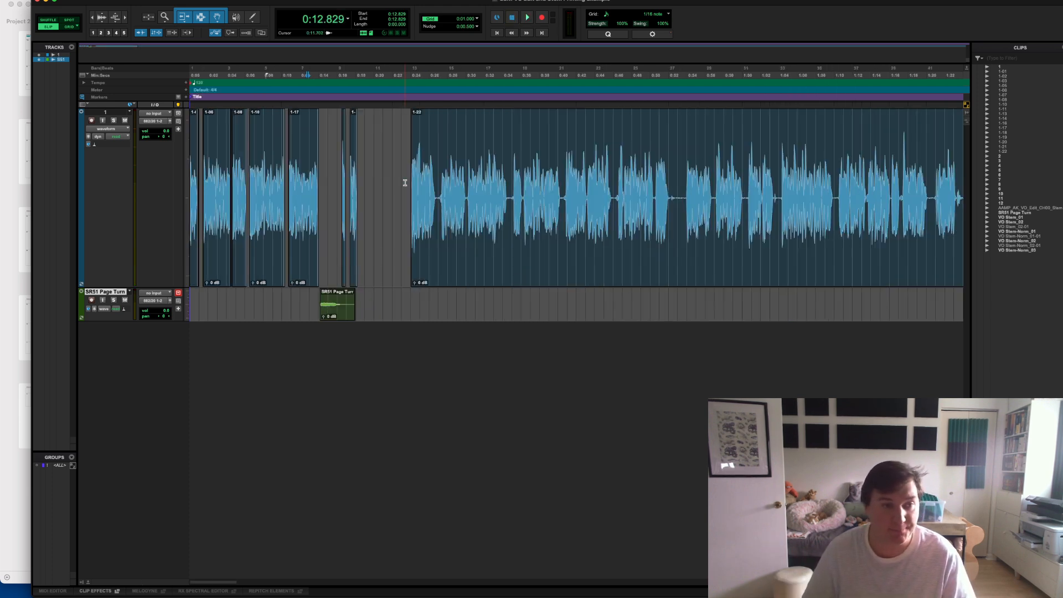
pyautogui.press('Return')
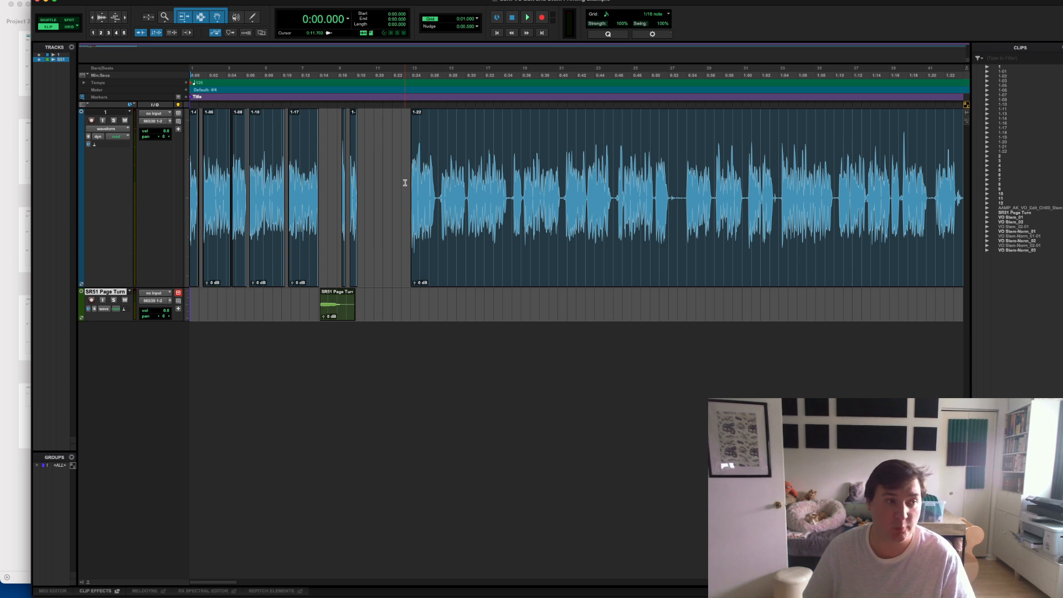